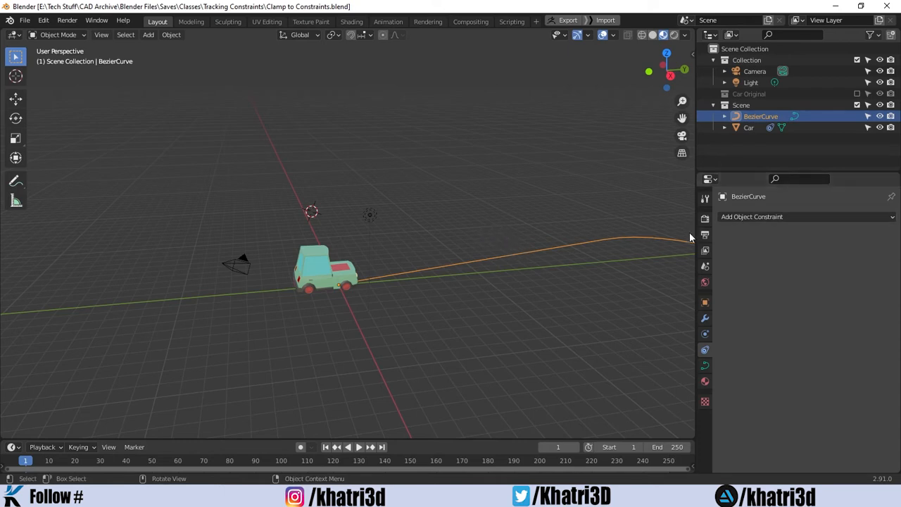
- Remove the existing Clamp To constraint from the car
click(745, 217)
click(786, 219)
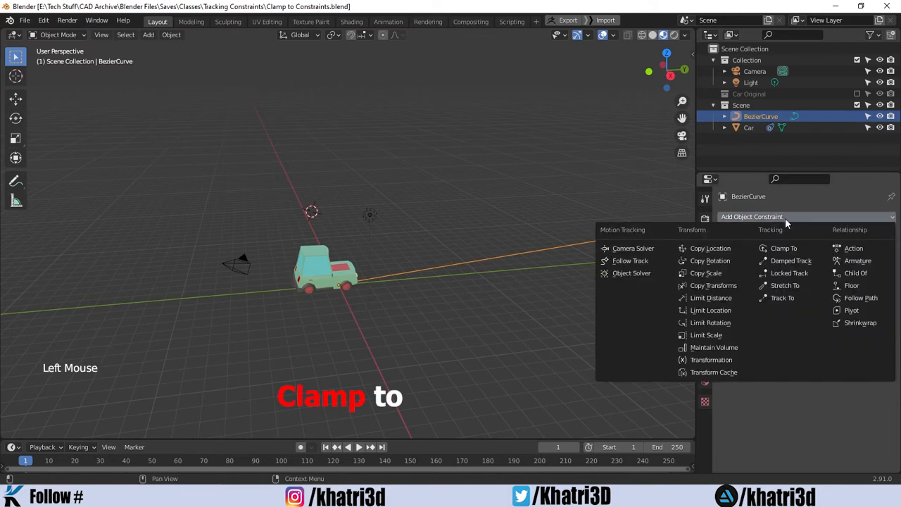
click(338, 283)
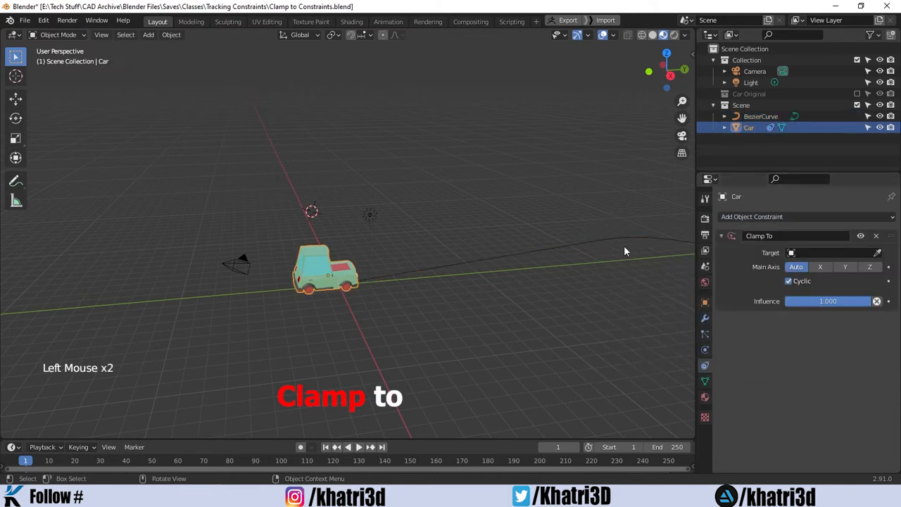
click(878, 237)
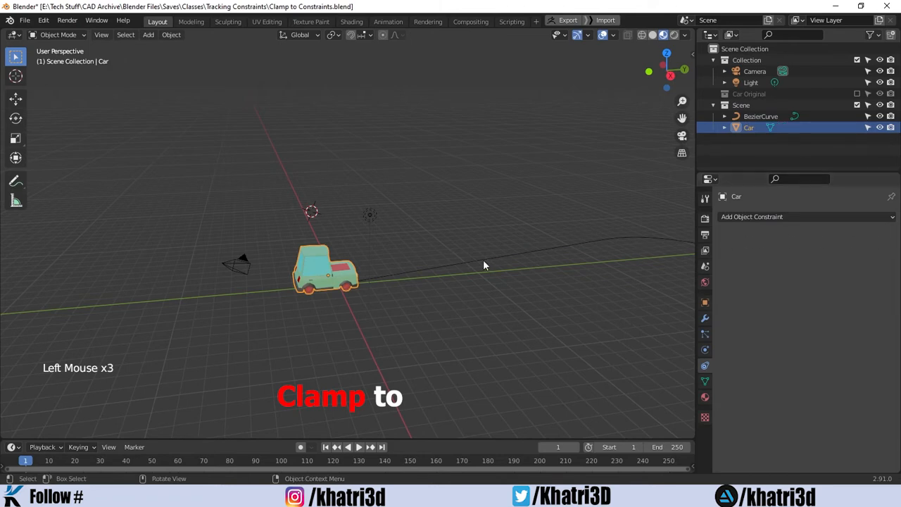
- Examine the car and the Bezier curve in front of it from several angles and distances
middle_drag(549, 290, 517, 275)
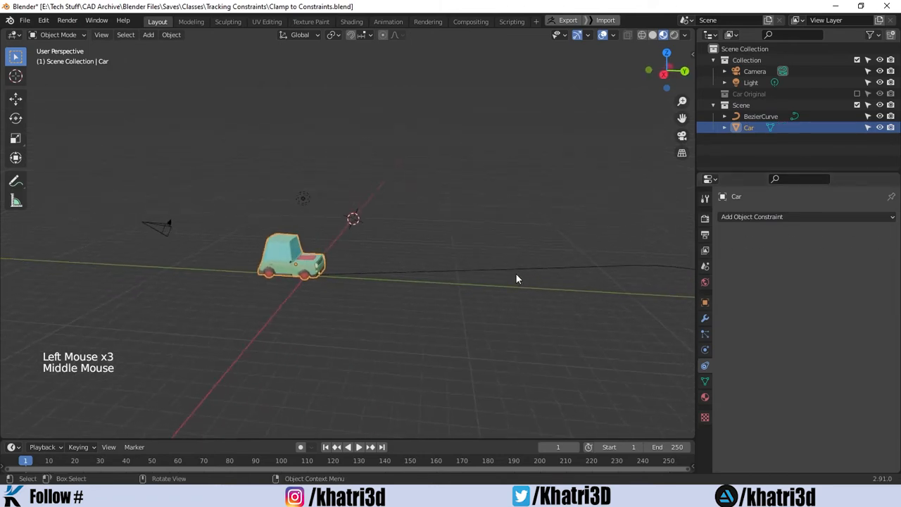
click(519, 279)
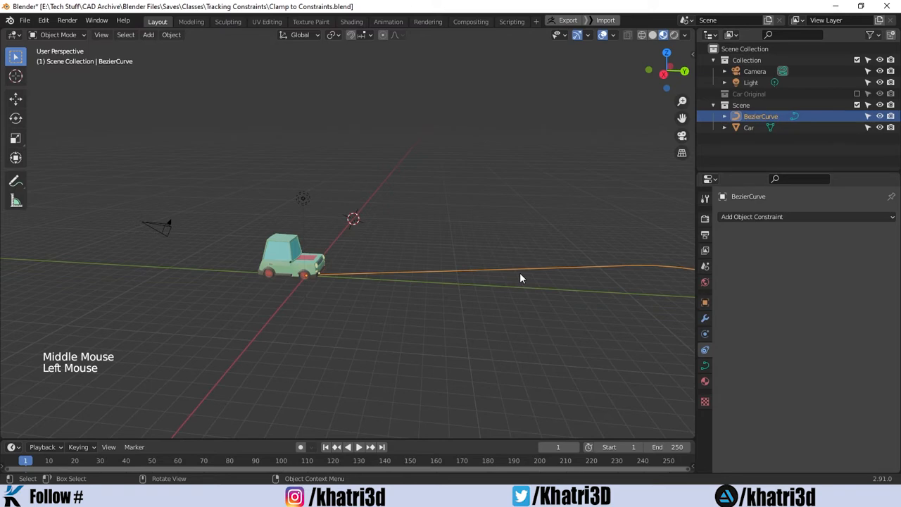
click(282, 260)
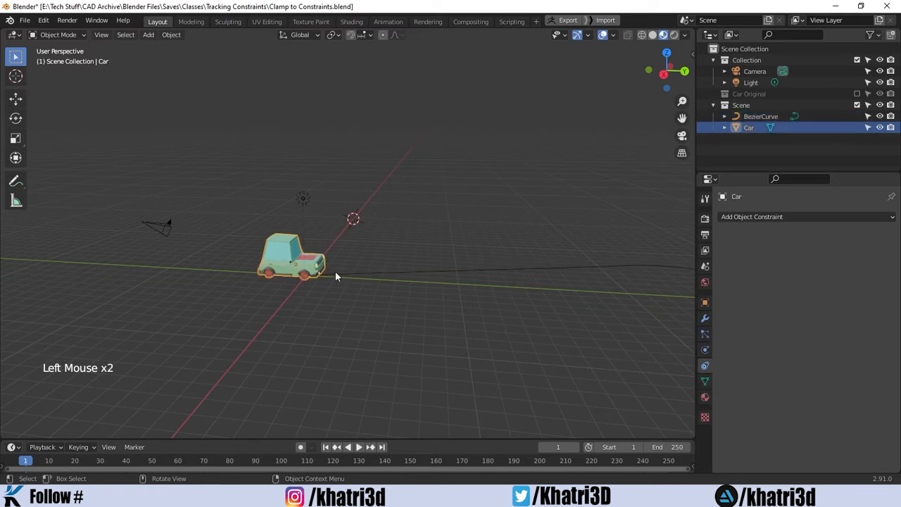
click(760, 219)
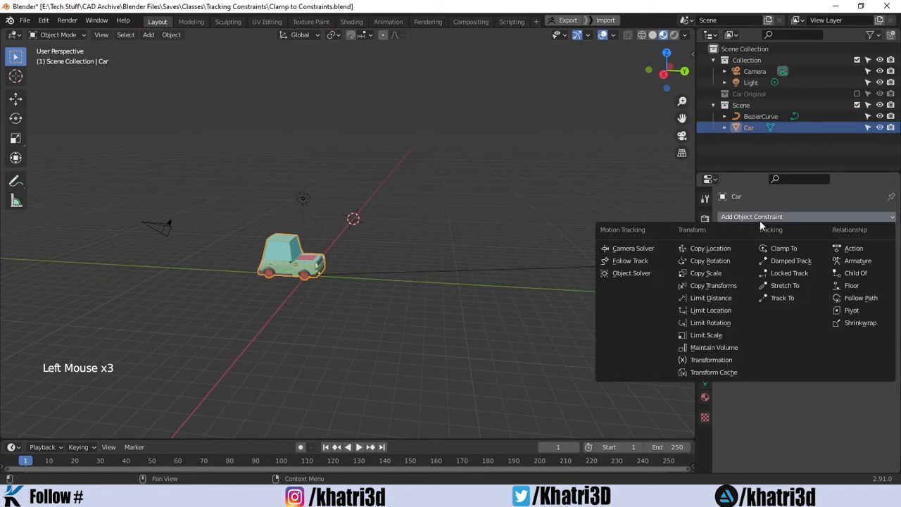
click(471, 279)
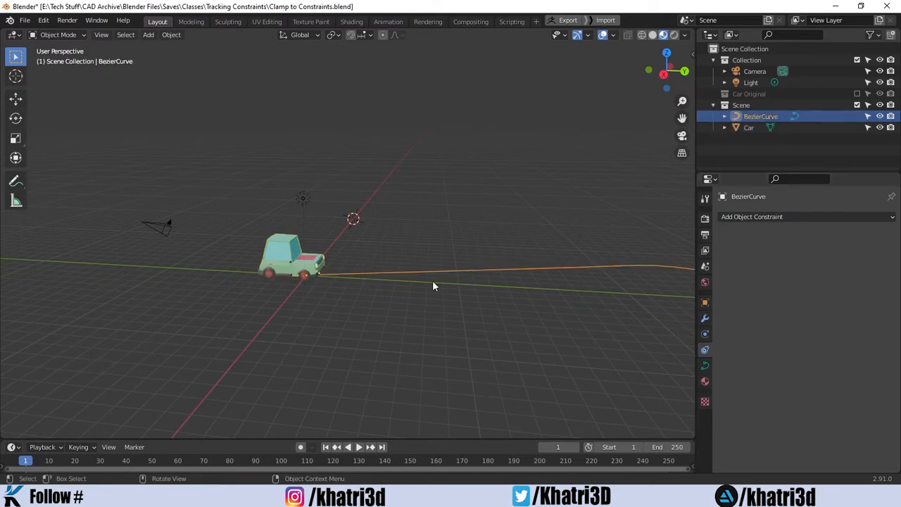
scroll(285, 259, down, 1)
scroll(289, 260, up, 1)
scroll(291, 268, down, 1)
scroll(291, 275, up, 5)
shift+middle_drag(292, 278, 300, 252)
shift+scroll(542, 307, down, 1)
shift+scroll(459, 225, up, 1)
scroll(459, 225, up, 1)
scroll(459, 226, down, 2)
scroll(459, 226, up, 1)
scroll(459, 225, down, 4)
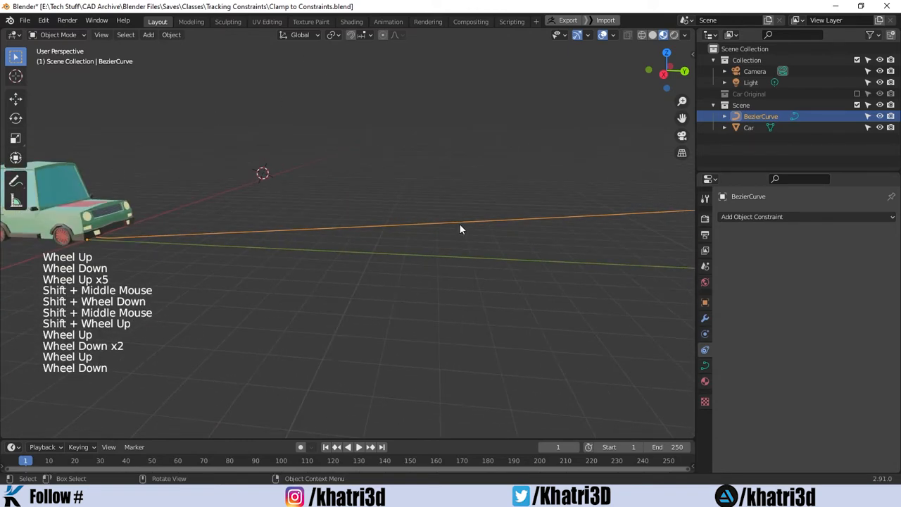
scroll(460, 229, down, 2)
scroll(592, 187, up, 1)
mouse_move(684, 101)
mouse_down()
mouse_move(683, 93)
mouse_move(682, 114)
mouse_up()
shift+middle_drag(391, 199, 430, 234)
scroll(416, 250, up, 1)
scroll(392, 272, down, 1)
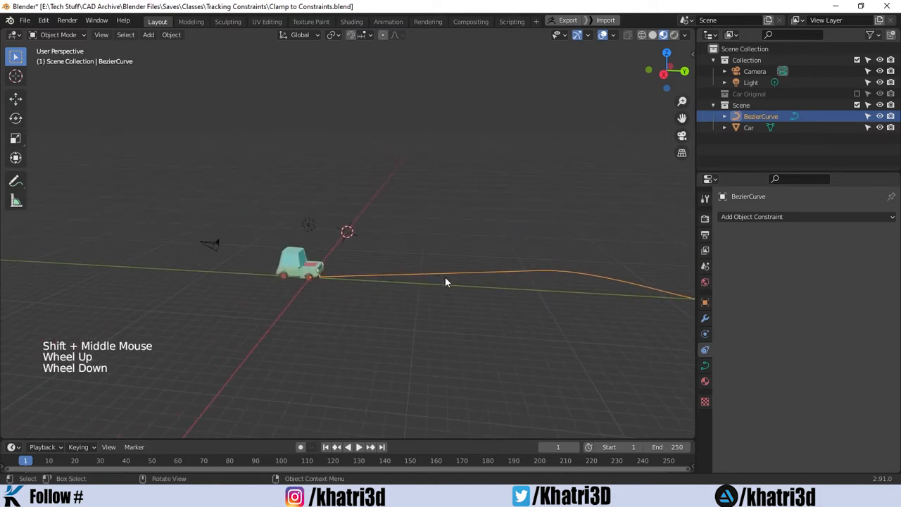
shift+middle_drag(568, 311, 483, 288)
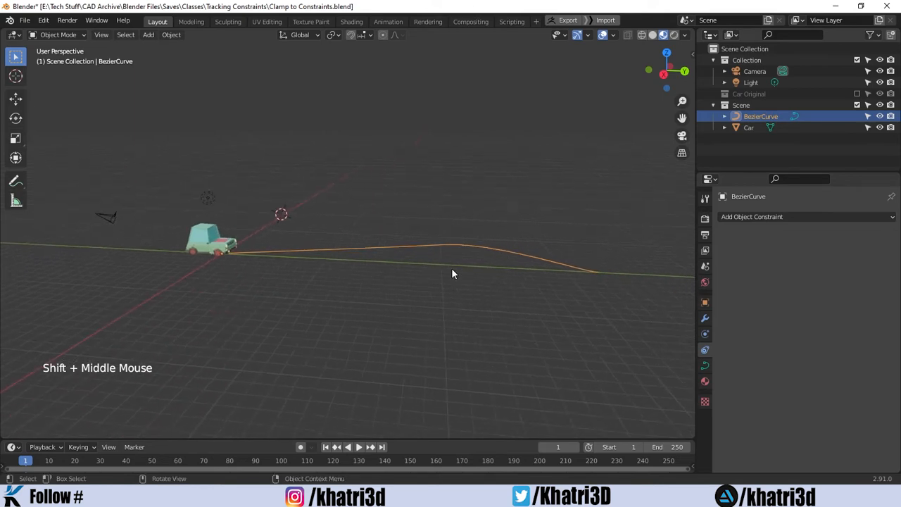
middle_drag(395, 261, 441, 281)
- Add a Clamp To constraint to the car with BezierCurve as its target
click(243, 279)
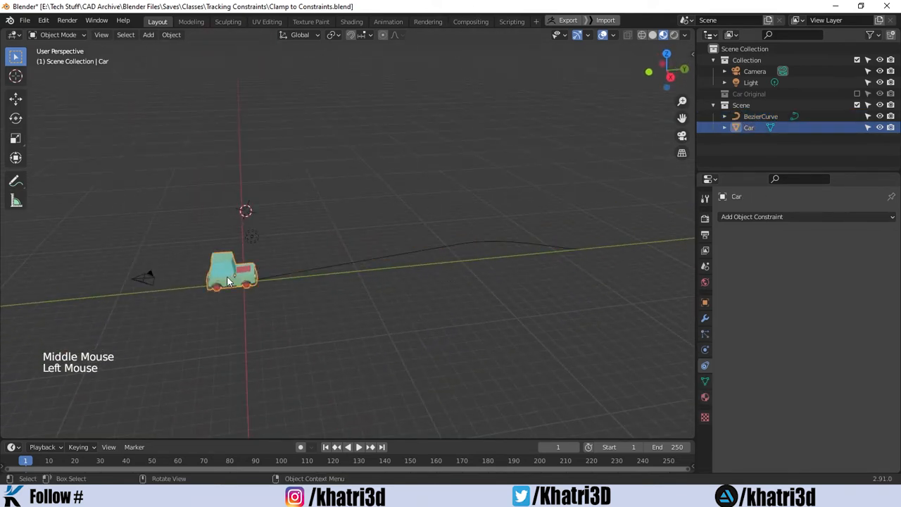
click(735, 219)
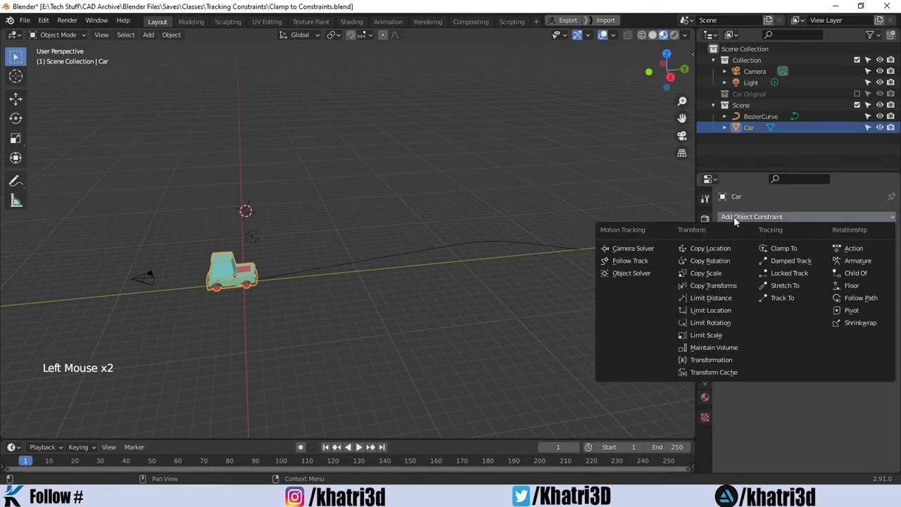
click(776, 250)
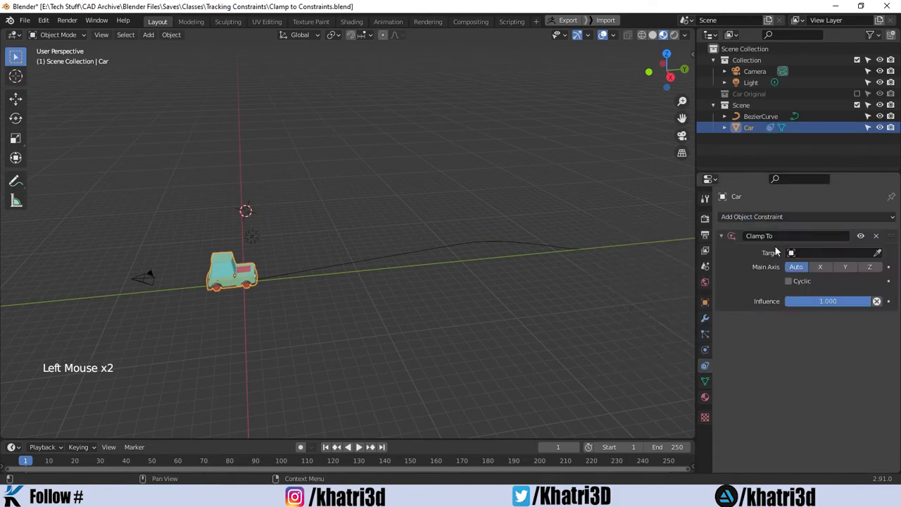
click(867, 254)
click(877, 253)
click(877, 252)
click(542, 242)
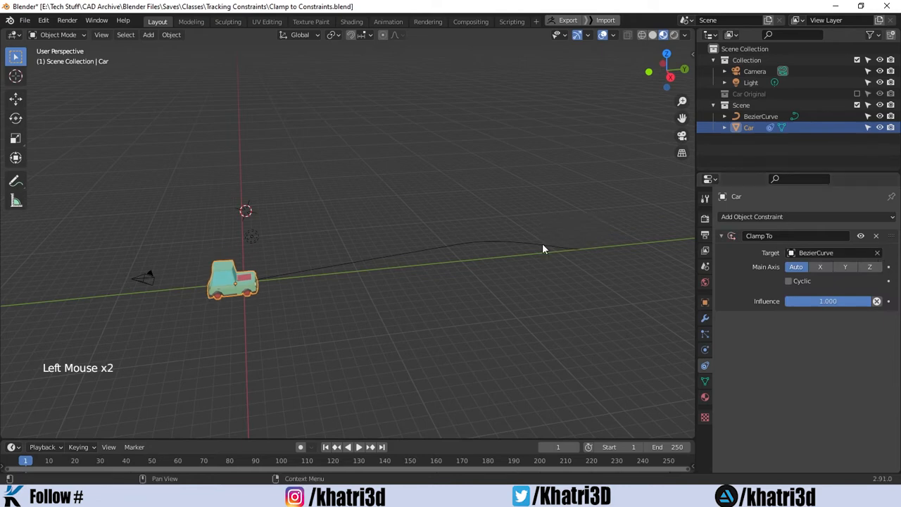
- Inspect the clamped car's position at the start of the curve, up close and from farther away
middle_drag(545, 244, 287, 265)
scroll(262, 259, up, 1)
scroll(262, 259, down, 1)
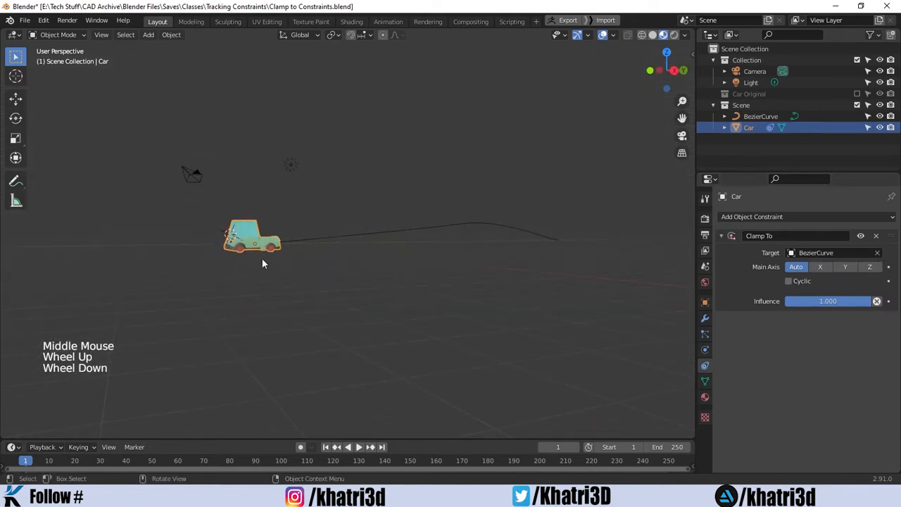
scroll(262, 258, up, 3)
shift+middle_drag(217, 268, 296, 278)
scroll(265, 271, up, 1)
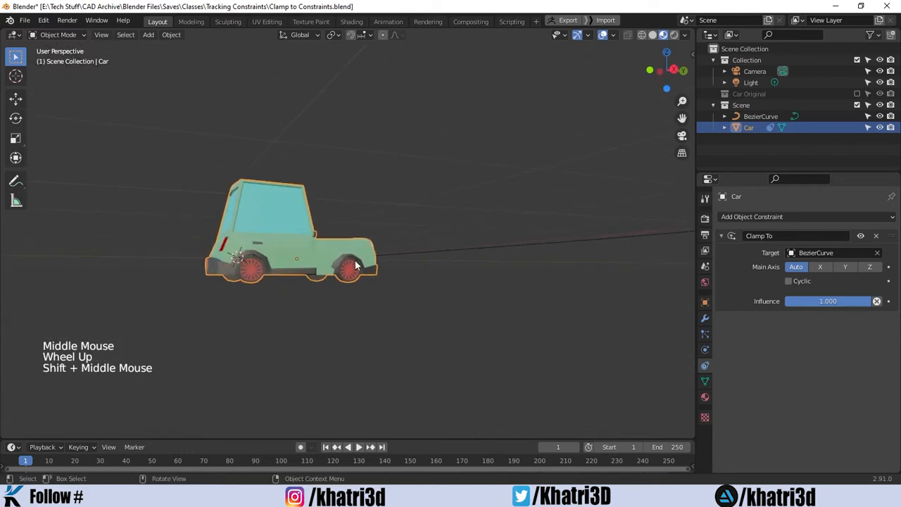
middle_drag(387, 271, 356, 301)
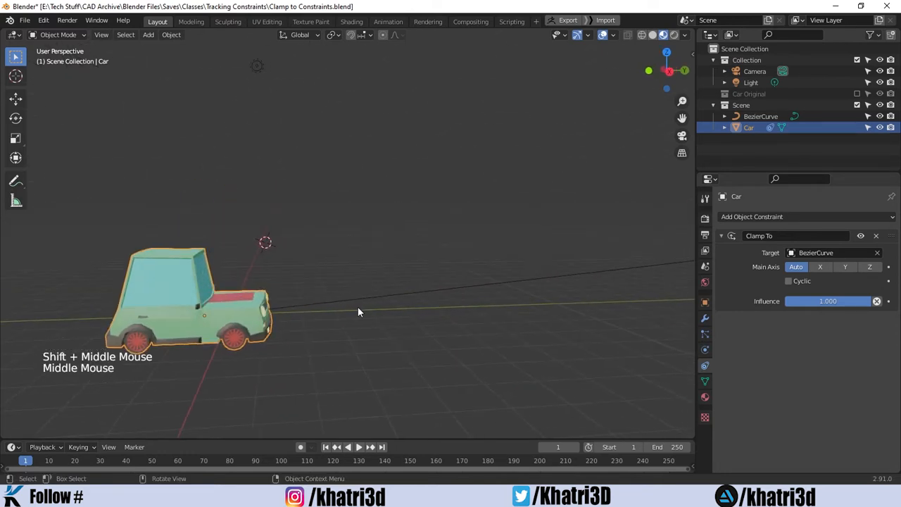
scroll(368, 298, down, 2)
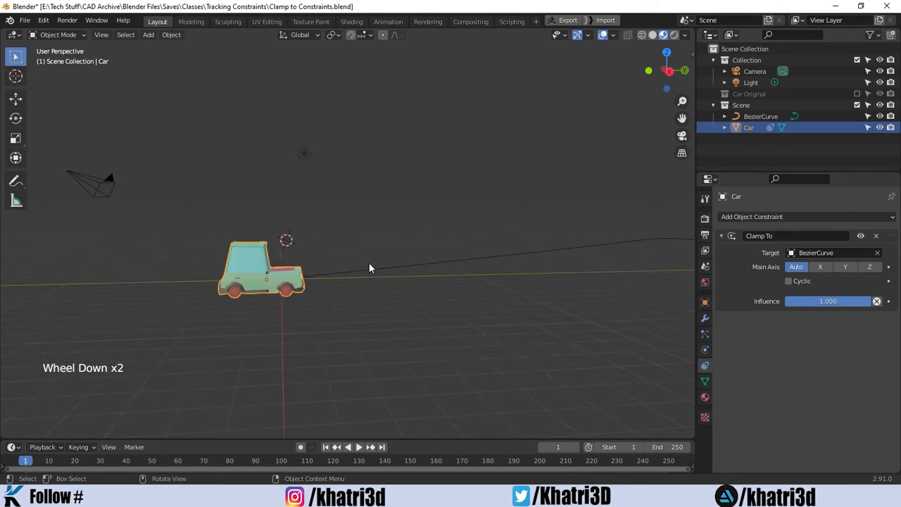
scroll(371, 264, down, 2)
scroll(383, 264, up, 1)
scroll(394, 266, down, 4)
shift+middle_drag(441, 275, 408, 297)
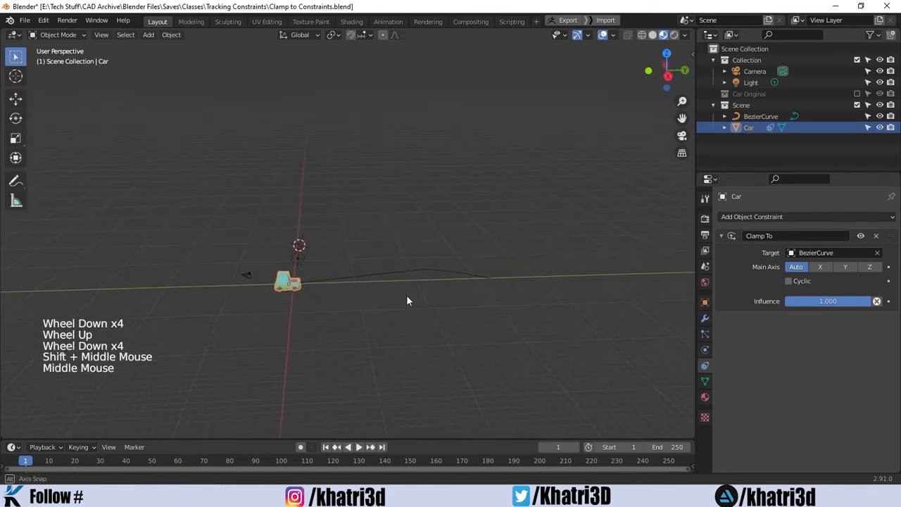
- Try moving the clamped car freely along the curve with the main axis on Auto, and cancel the move
scroll(410, 298, down, 1)
key(g)
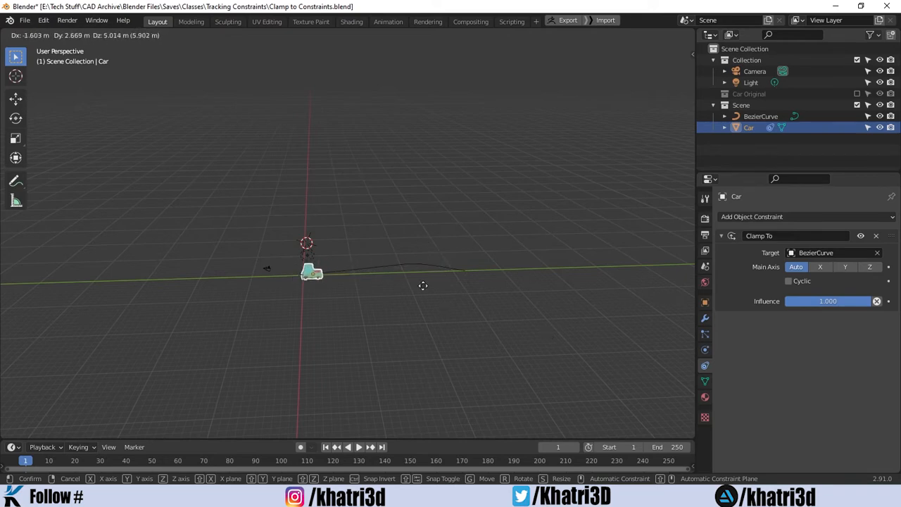
right_click(423, 238)
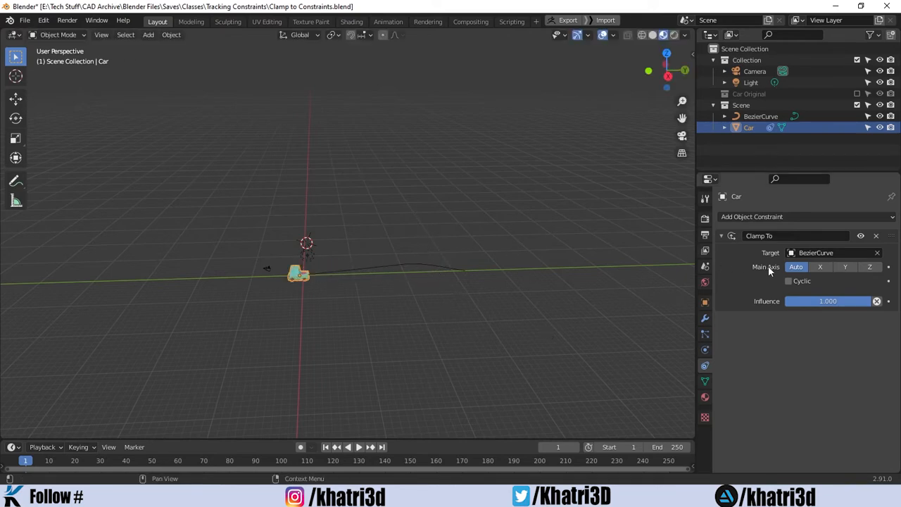
- Try X as the constraint's main axis by moving the car along global X, cancel the move and return the main axis to Auto
scroll(354, 201, up, 1)
middle_drag(354, 201, 377, 213)
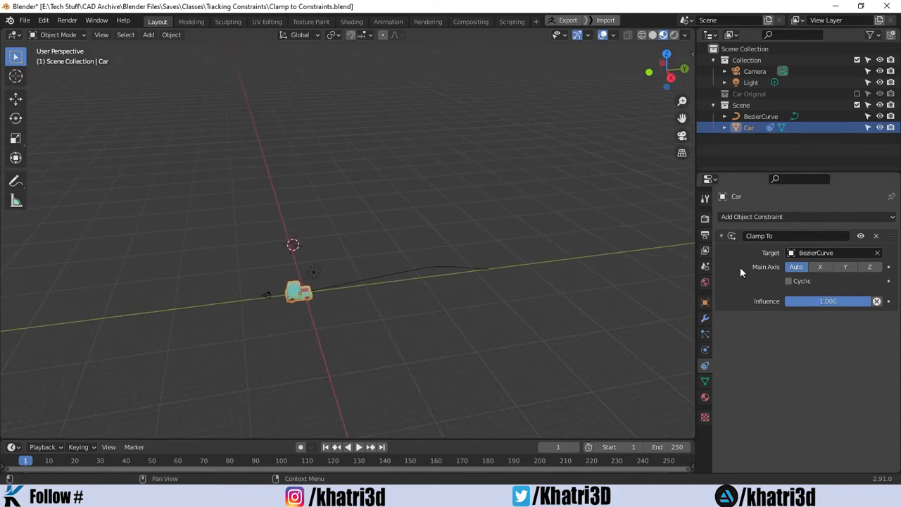
click(820, 267)
key(g)
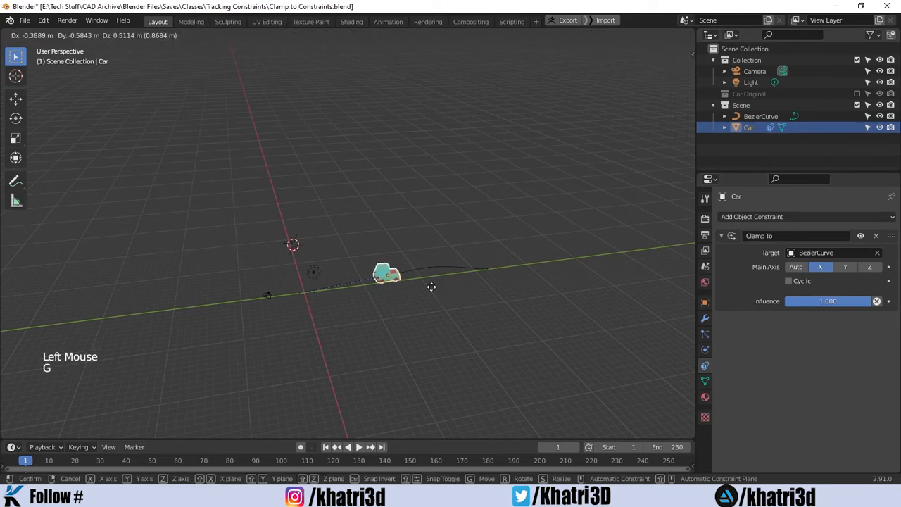
key(x)
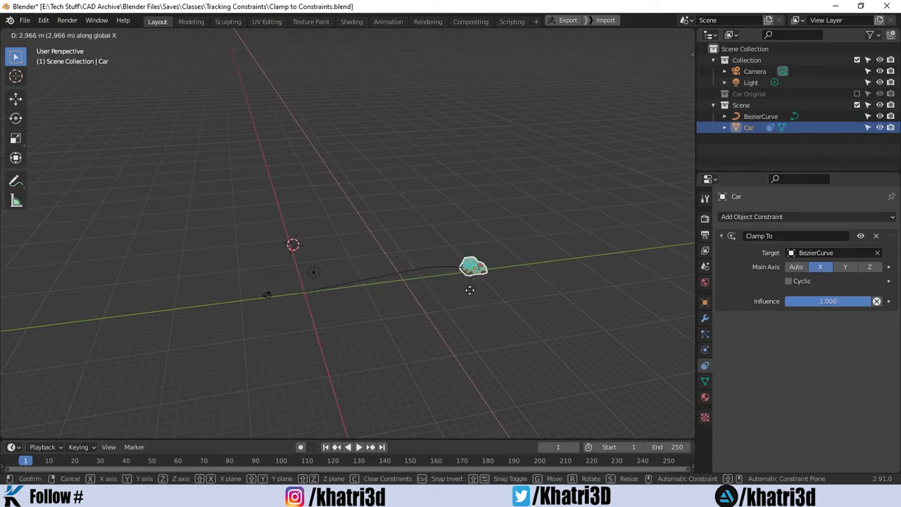
right_click(521, 303)
click(788, 271)
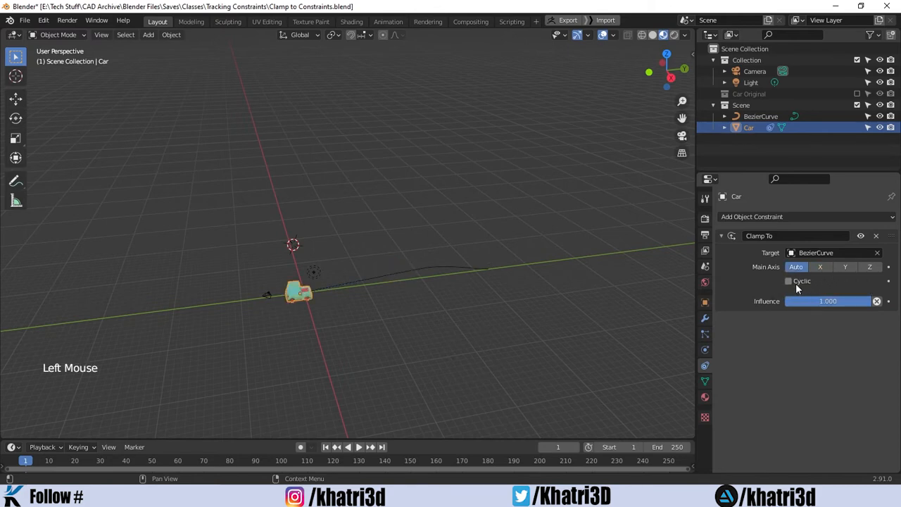
- Enable Cyclic on the car's Clamp To constraint and test it by moving the car along the curve, cancelling the move
click(796, 283)
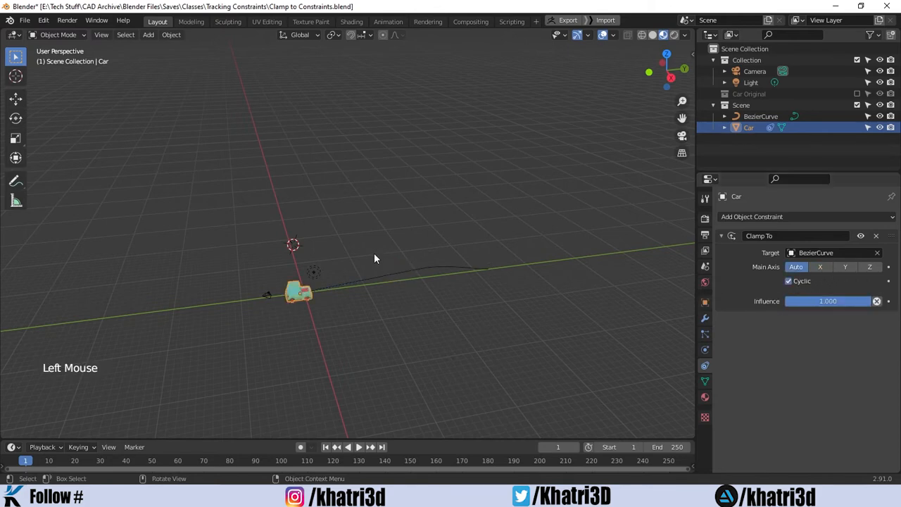
middle_drag(343, 278, 332, 263)
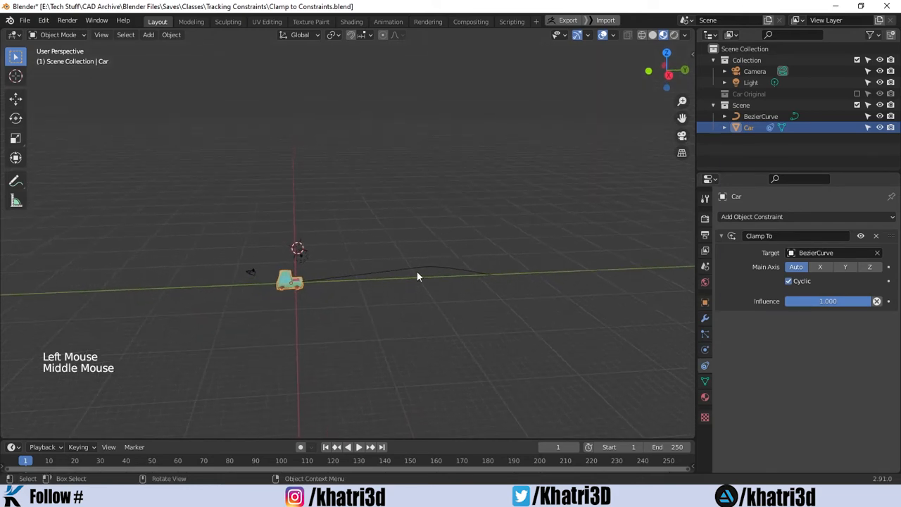
key(g)
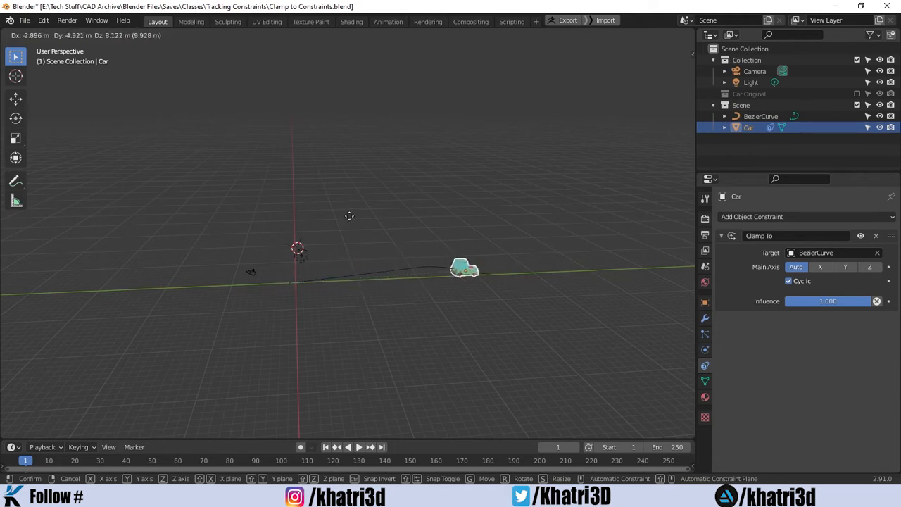
right_click(296, 237)
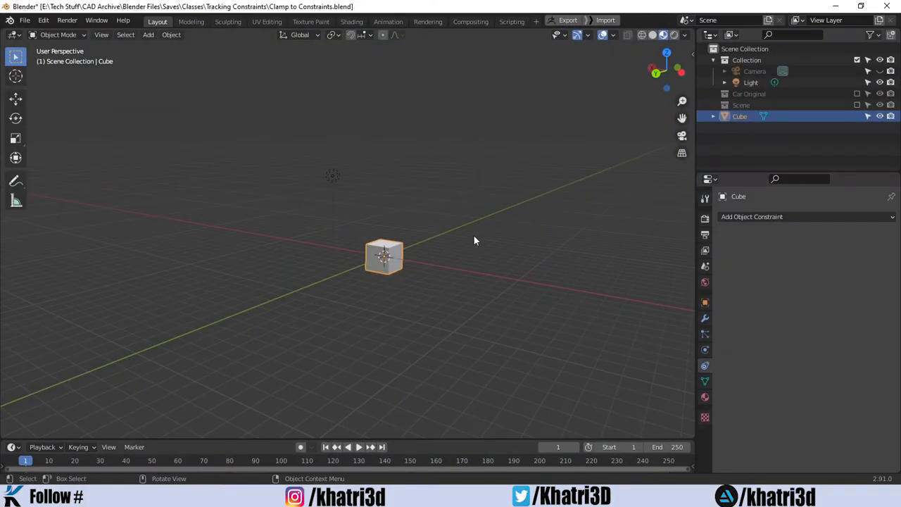
- Add a Damped Track constraint to the cube
middle_drag(521, 227, 622, 238)
click(742, 219)
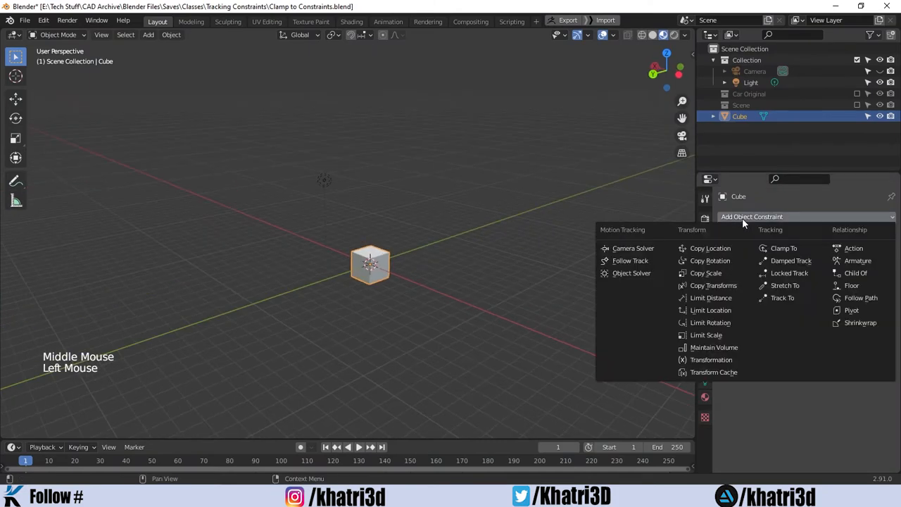
click(786, 260)
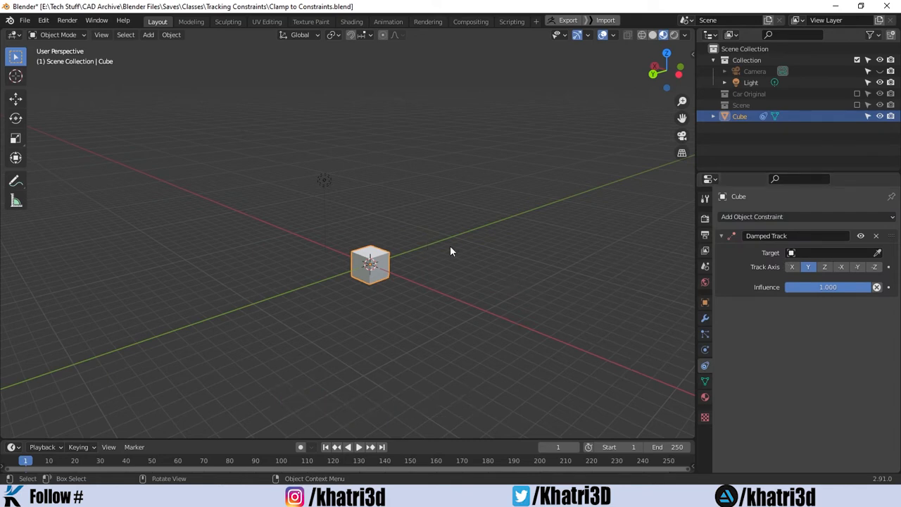
- Inset the cube's side face along the X axis by about 0.54 m
middle_drag(452, 249, 339, 278)
scroll(335, 279, up, 2)
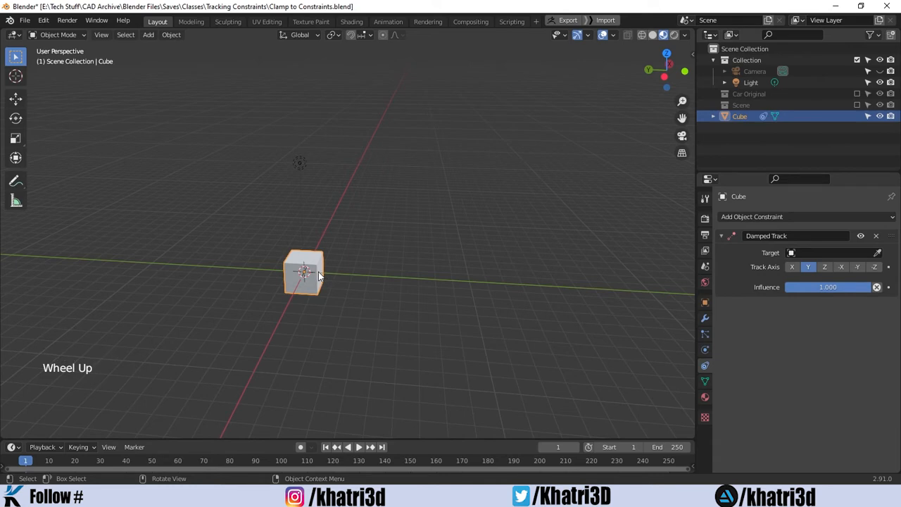
middle_drag(330, 289, 435, 257)
scroll(390, 249, up, 3)
shift+middle_drag(501, 241, 364, 241)
scroll(390, 249, down, 1)
key(Tab)
key(3)
click(298, 261)
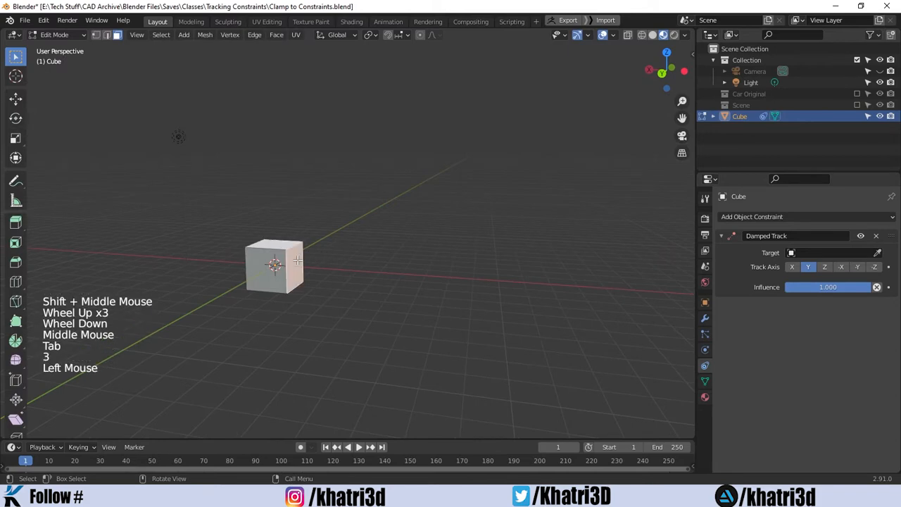
key(i)
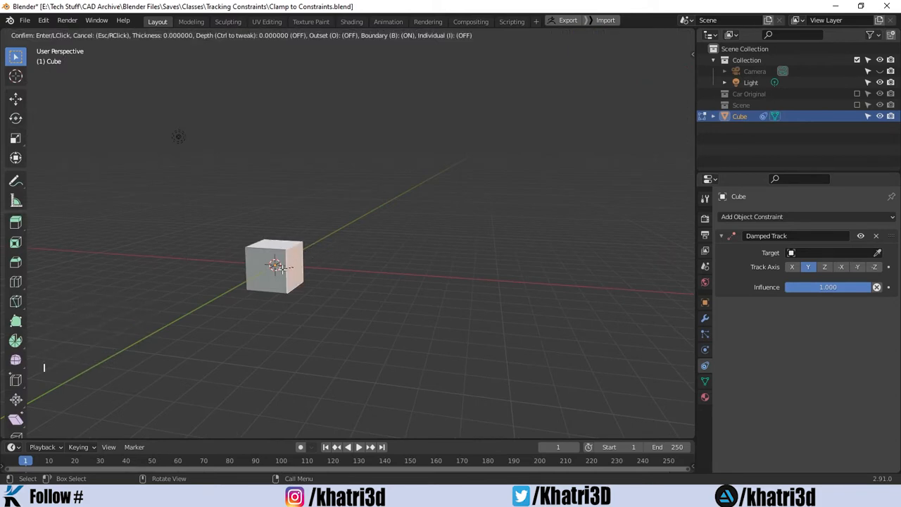
right_click(283, 268)
key(i)
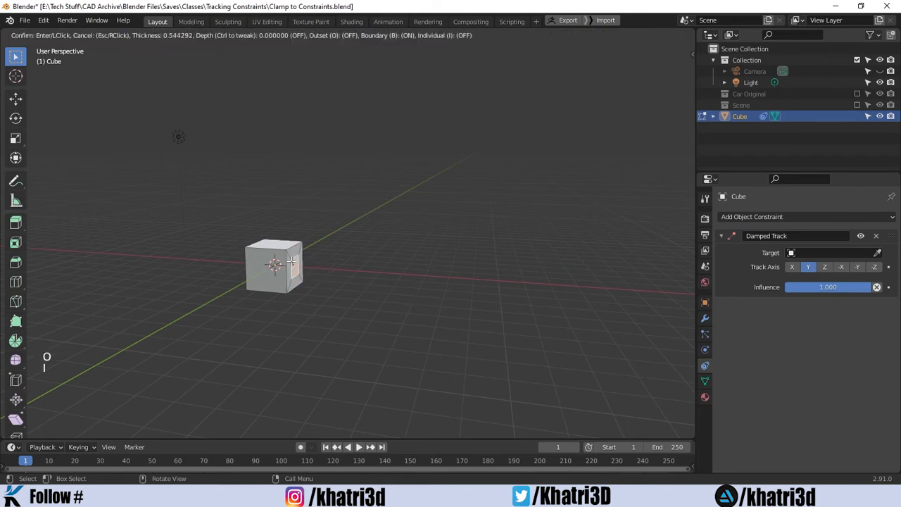
click(302, 262)
- Extrude the inset face outward about 3.6 m to form a pointer bar, and return to Object Mode
key(e)
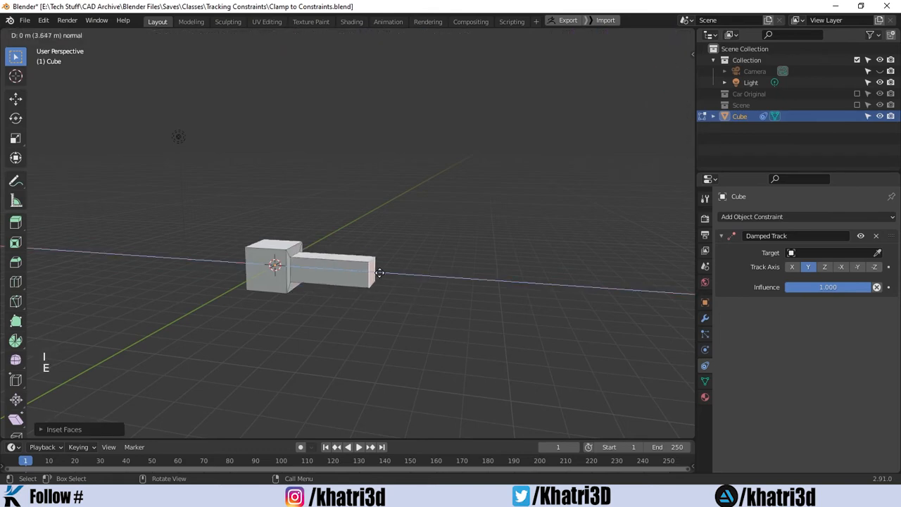
click(380, 274)
key(Tab)
- Add a UV sphere and move it along global X to beyond the tip of the cube's bar
middle_drag(417, 276, 429, 289)
key(shift+a)
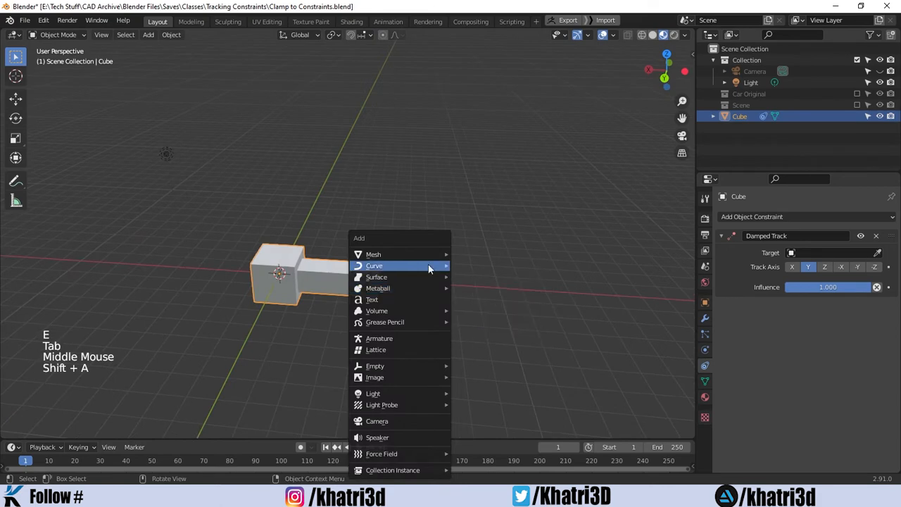
mouse_move(427, 255)
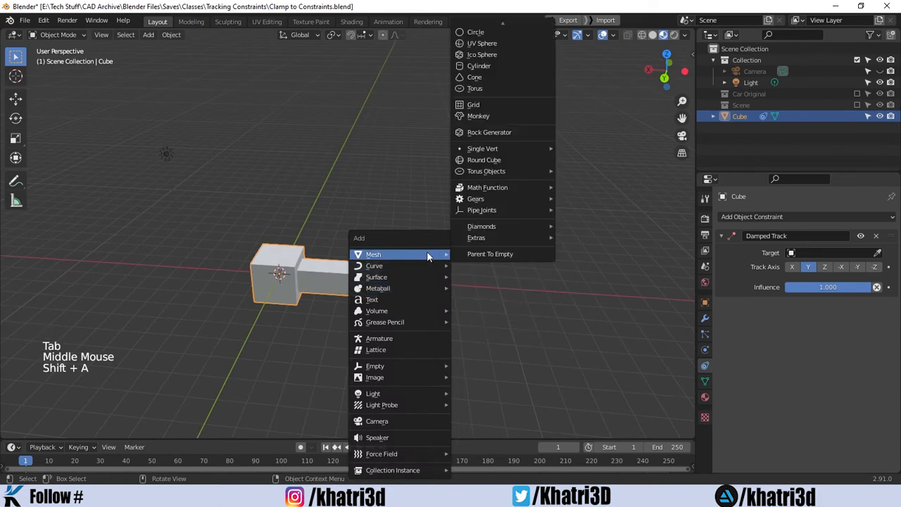
click(493, 43)
key(g)
key(x)
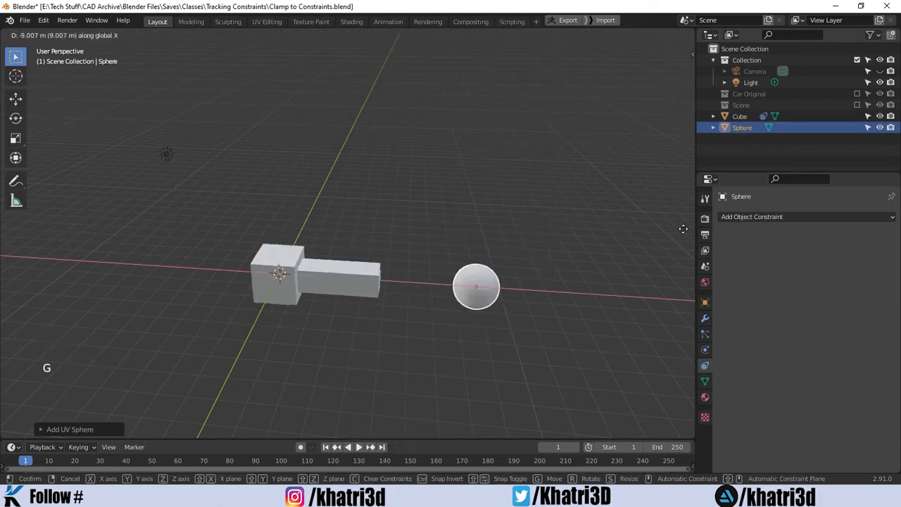
click(73, 255)
- Set the sphere as the target of the cube's Damped Track constraint
click(321, 271)
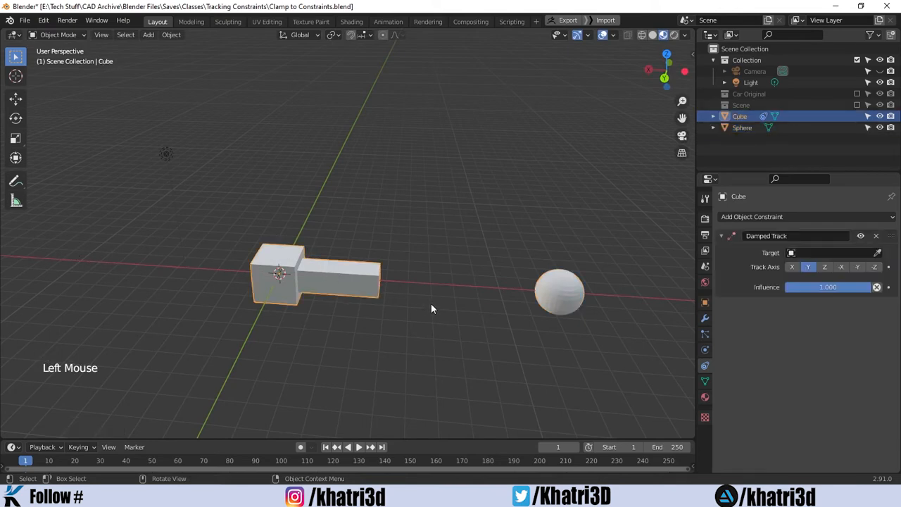
middle_drag(431, 302, 408, 282)
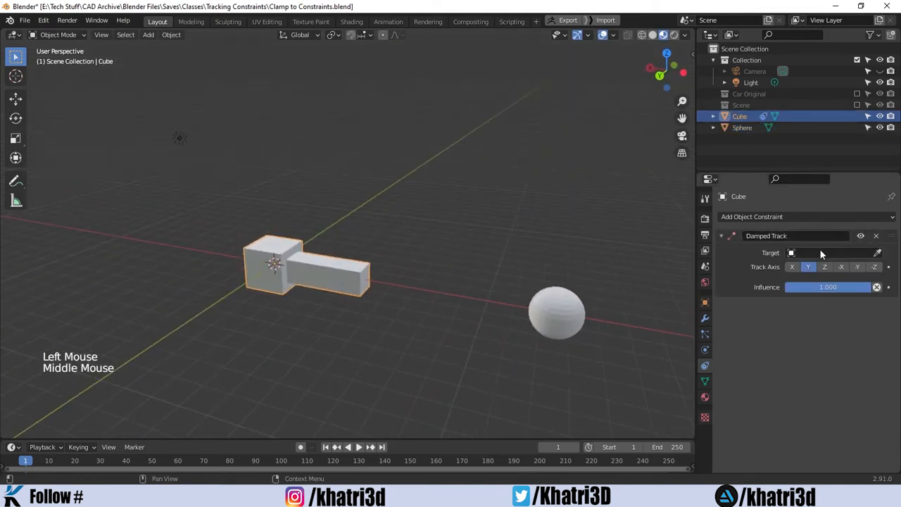
click(878, 254)
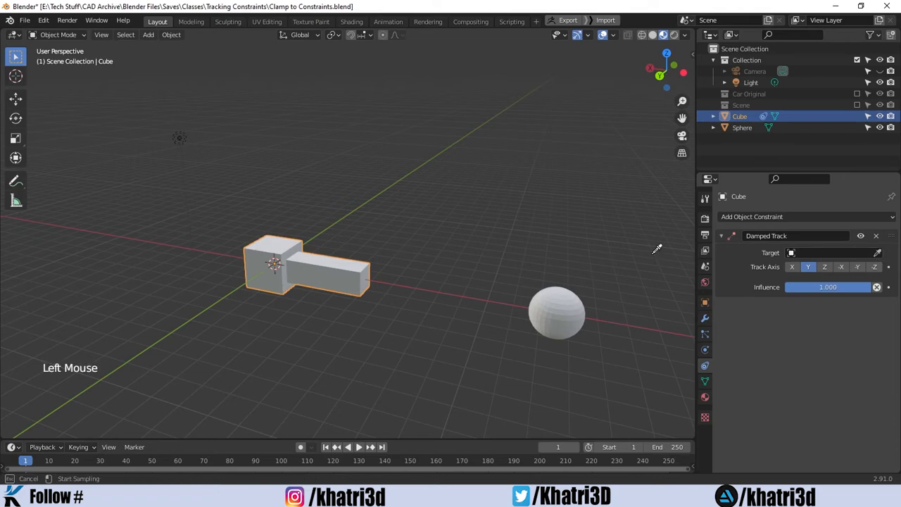
click(572, 291)
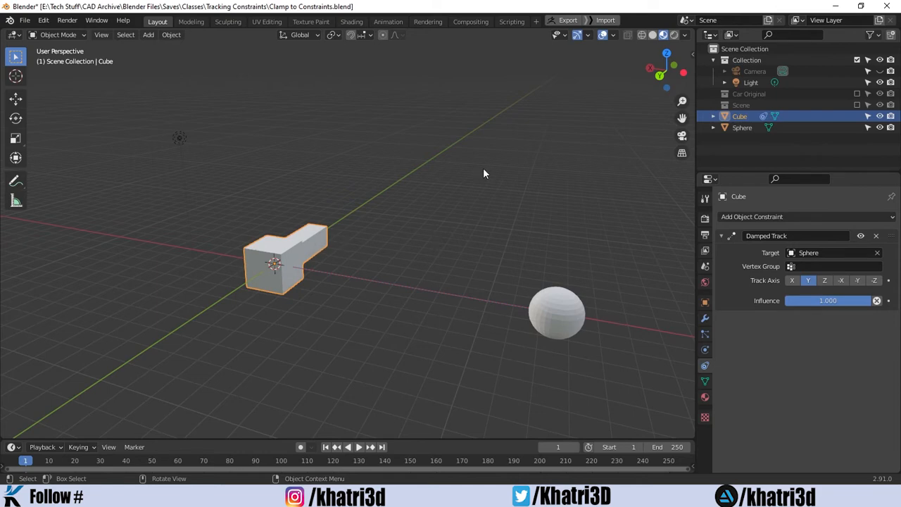
- Try X and then -X as the cube's track axis, and test -X by moving the sphere freely, restoring its position
click(792, 281)
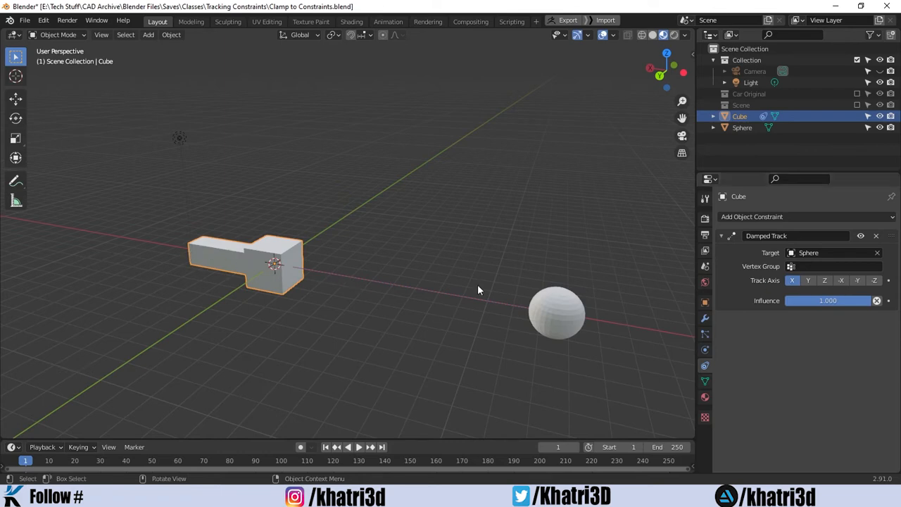
click(841, 281)
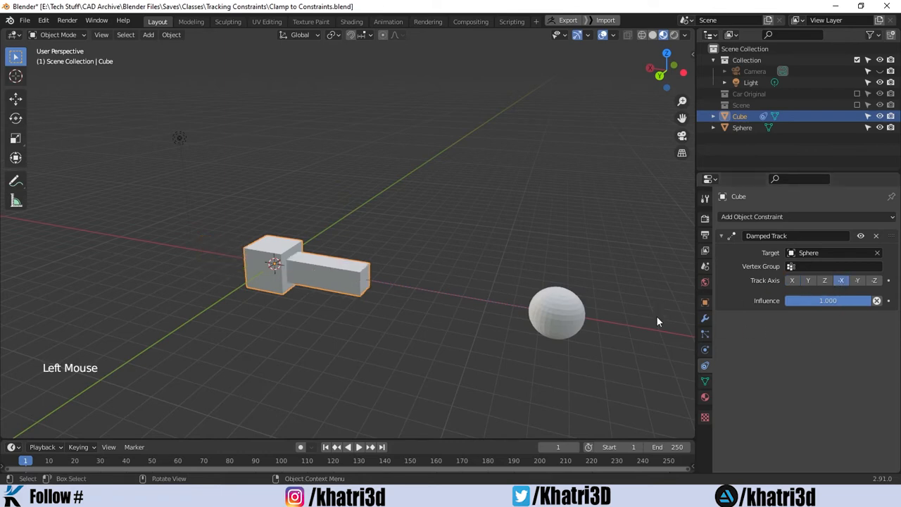
click(565, 326)
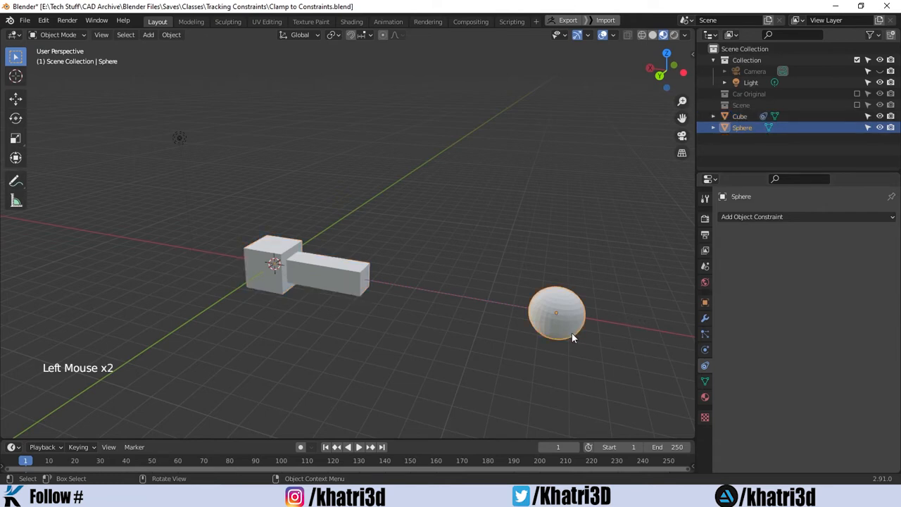
middle_click(577, 331)
key(g)
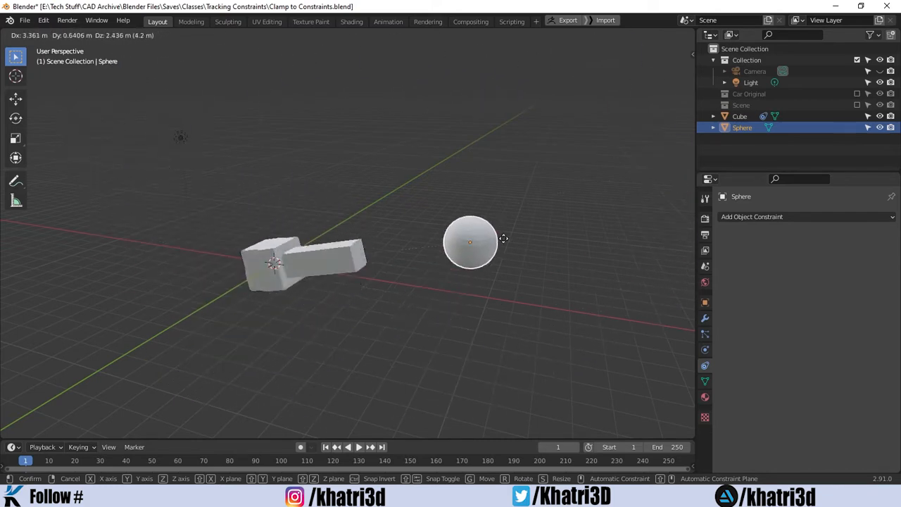
click(483, 281)
- Try Y as the cube's track axis and test it by moving the sphere around, restoring its position
click(260, 271)
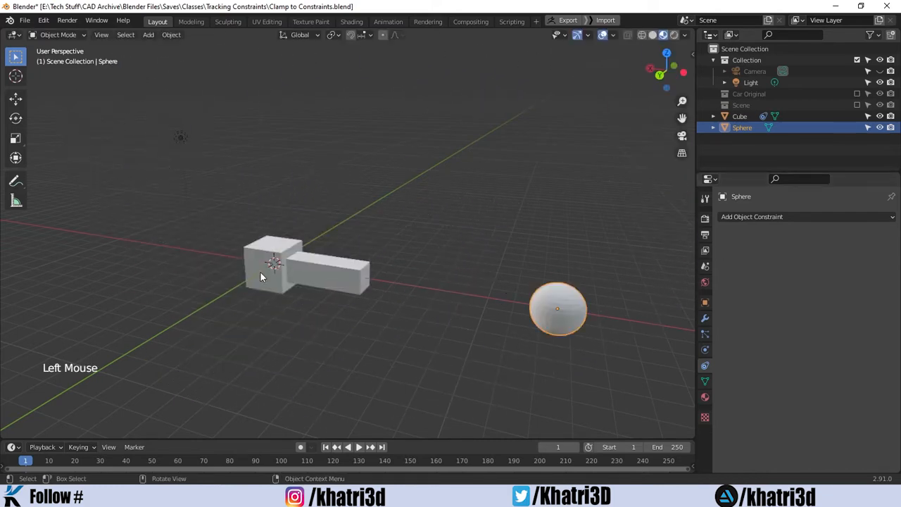
click(807, 280)
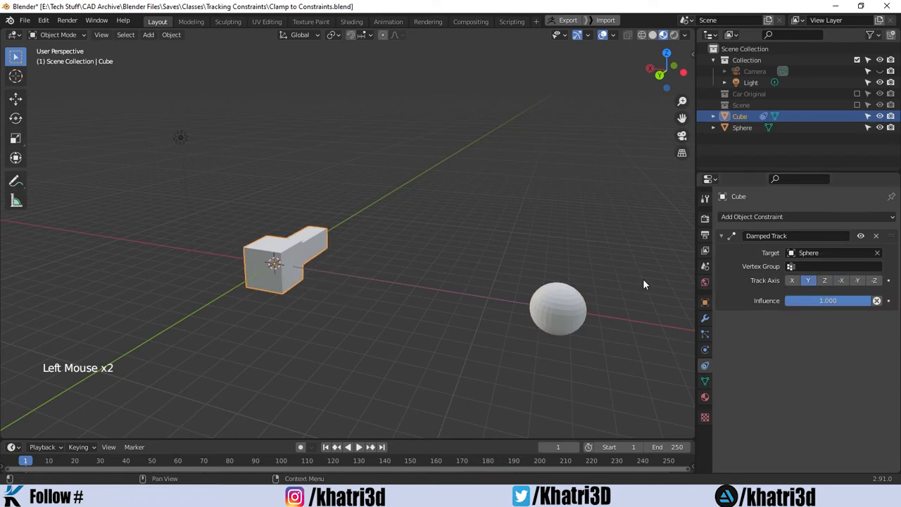
click(569, 299)
key(g)
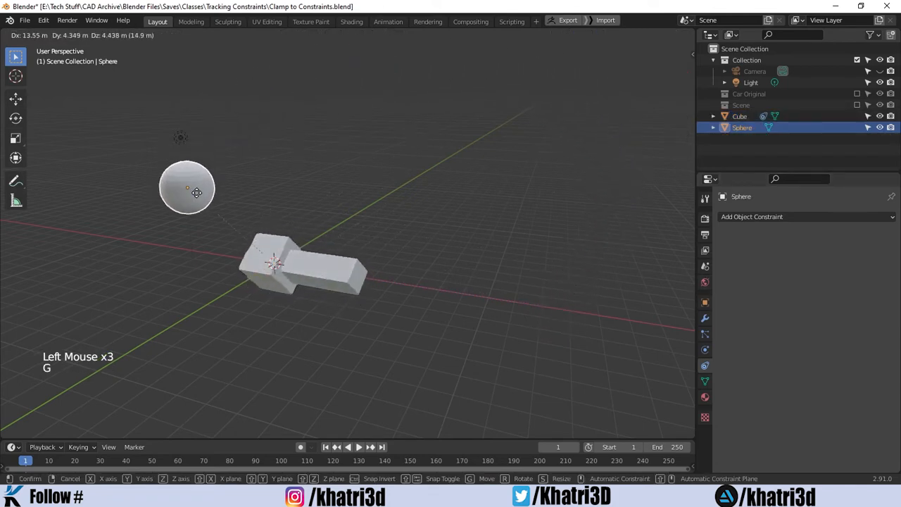
click(558, 309)
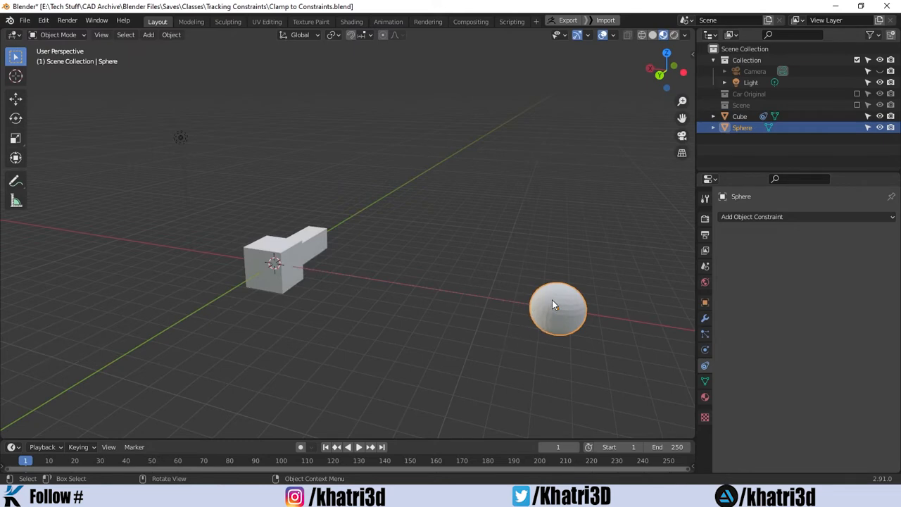
- Delete the sphere and remove the Damped Track constraint from the cube
key(Delete)
click(303, 266)
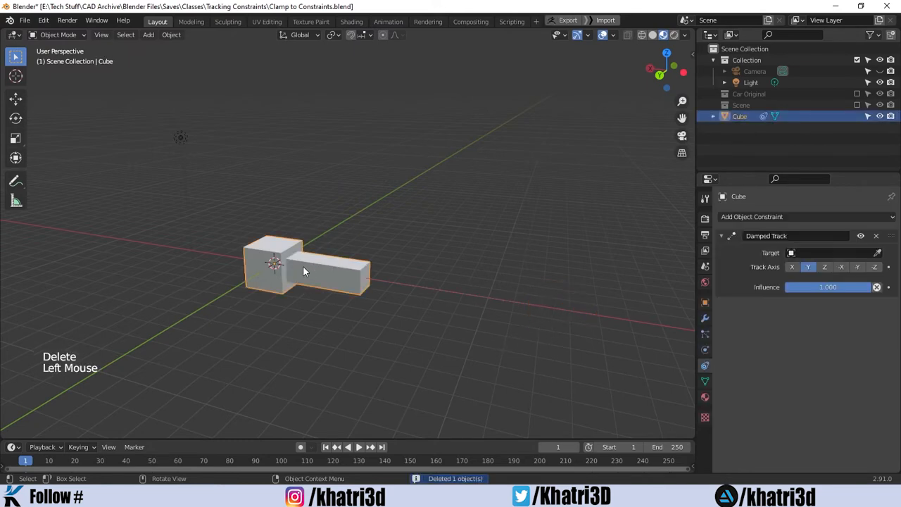
click(877, 236)
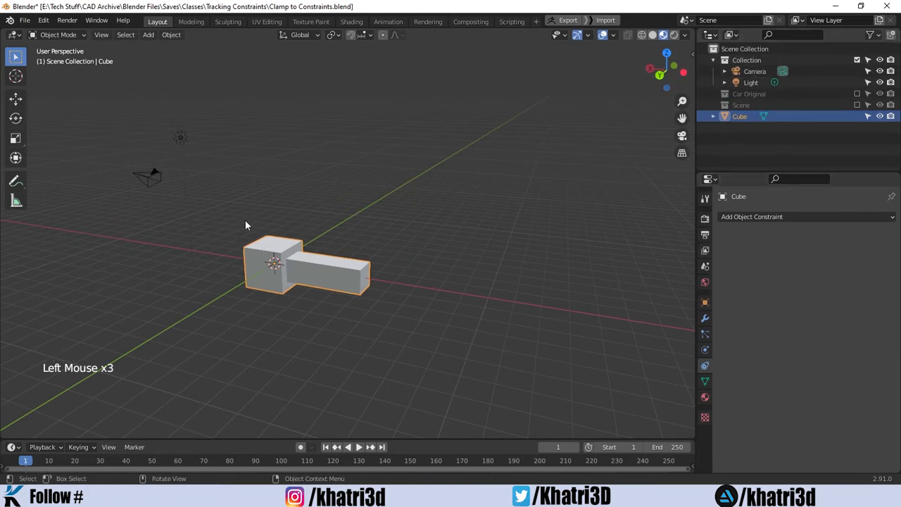
- Add a Damped Track constraint to the camera, with the cube as target and -Z as the track axis
shift+middle_drag(246, 226, 353, 225)
click(241, 183)
click(749, 218)
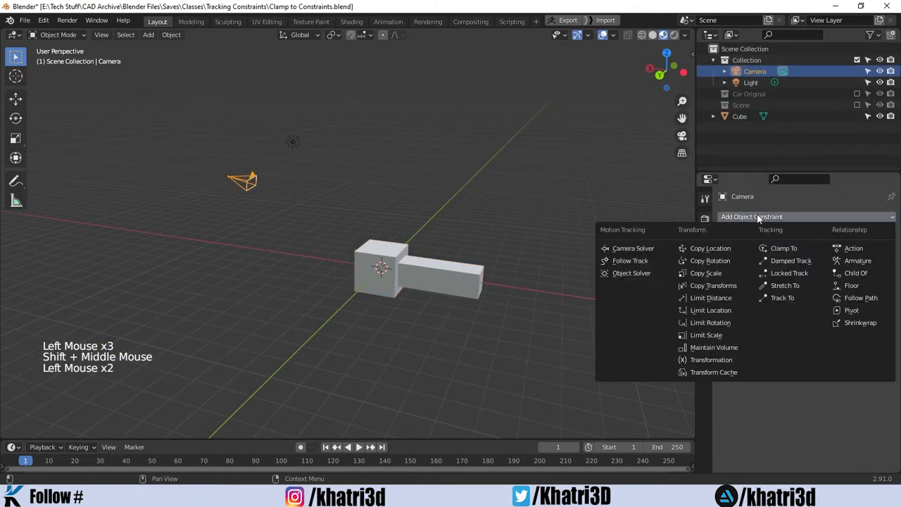
click(764, 260)
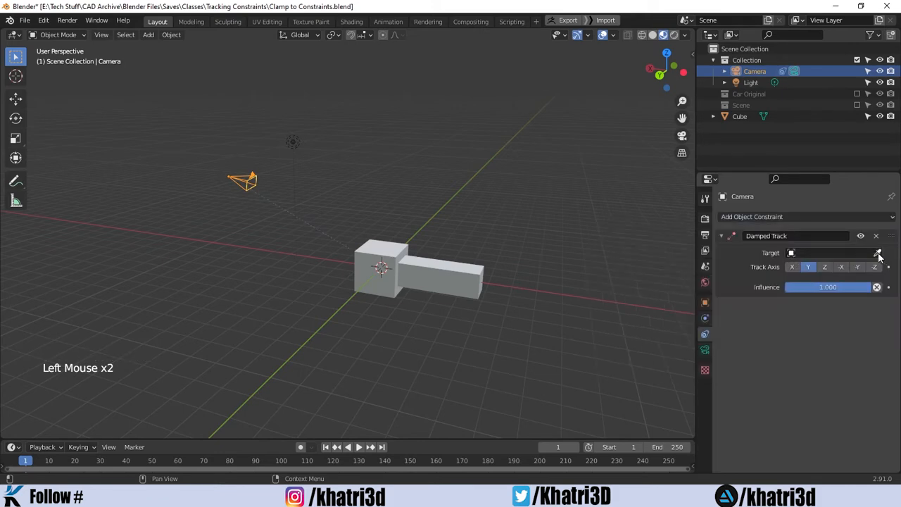
drag(878, 253, 422, 259)
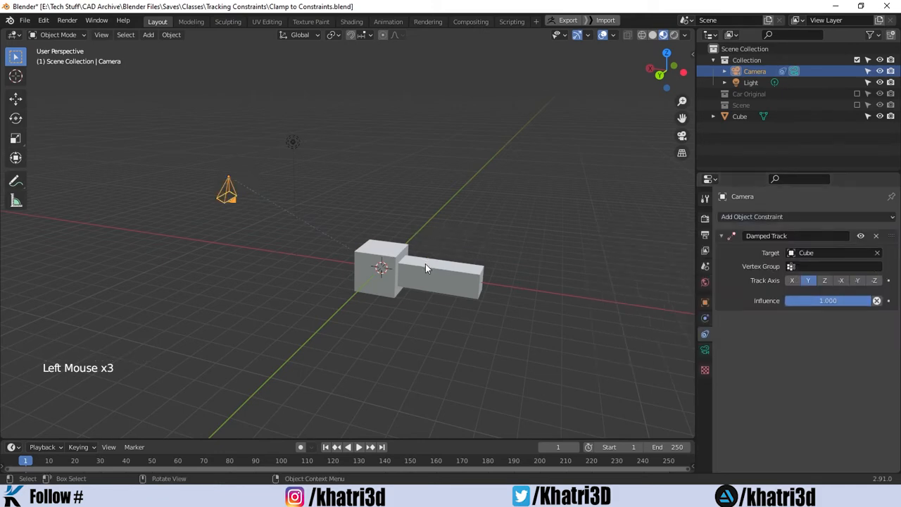
click(874, 280)
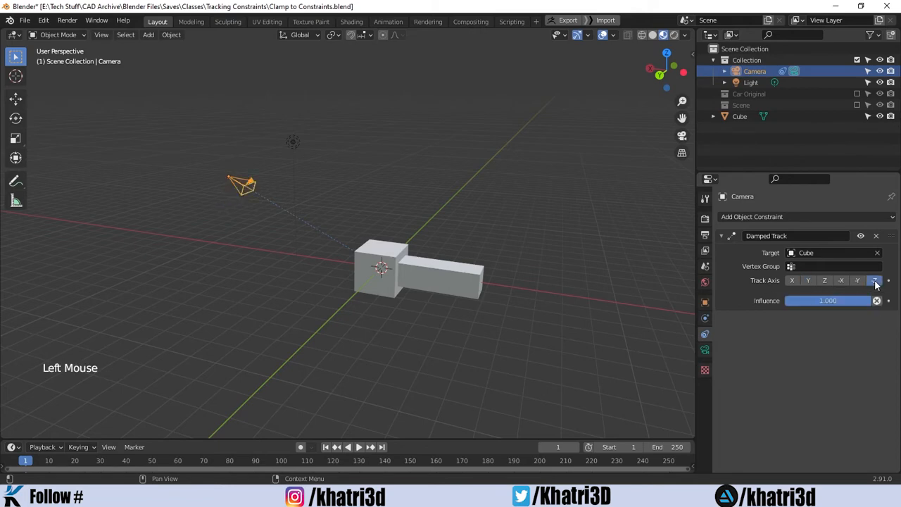
- Split the 3D viewport into two side-by-side views and show the camera view in the new one
middle_drag(387, 274, 456, 270)
drag(5, 28, 263, 58)
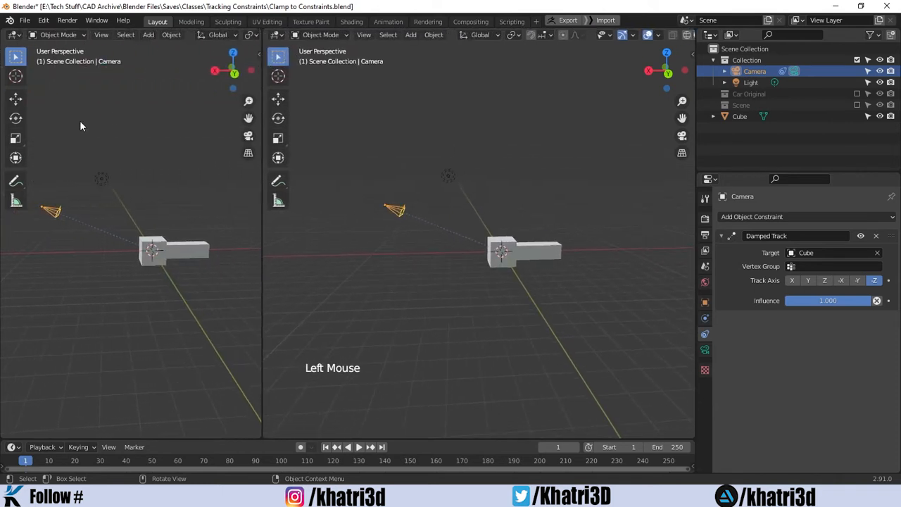
key(KP_0)
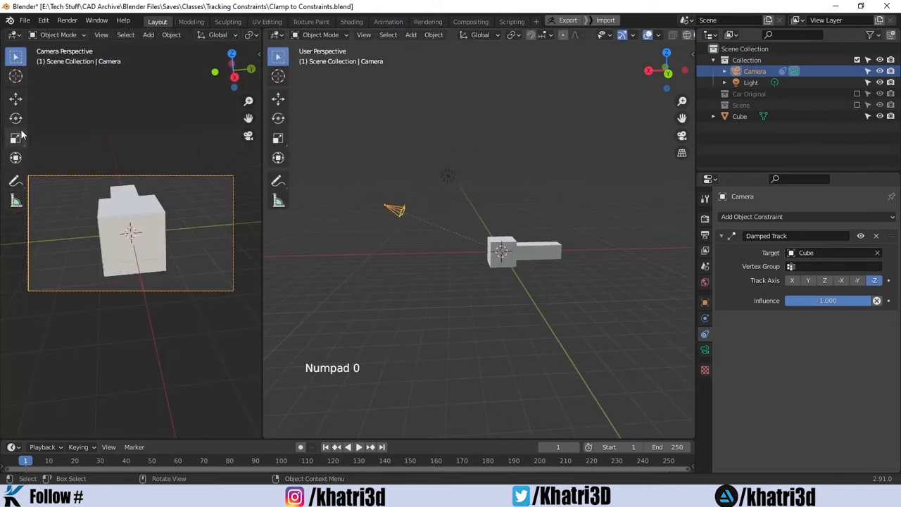
- Test the camera's tracking by moving the cube freely and along global Y, cancelling both moves
click(544, 256)
shift+middle_drag(544, 256, 422, 243)
key(g)
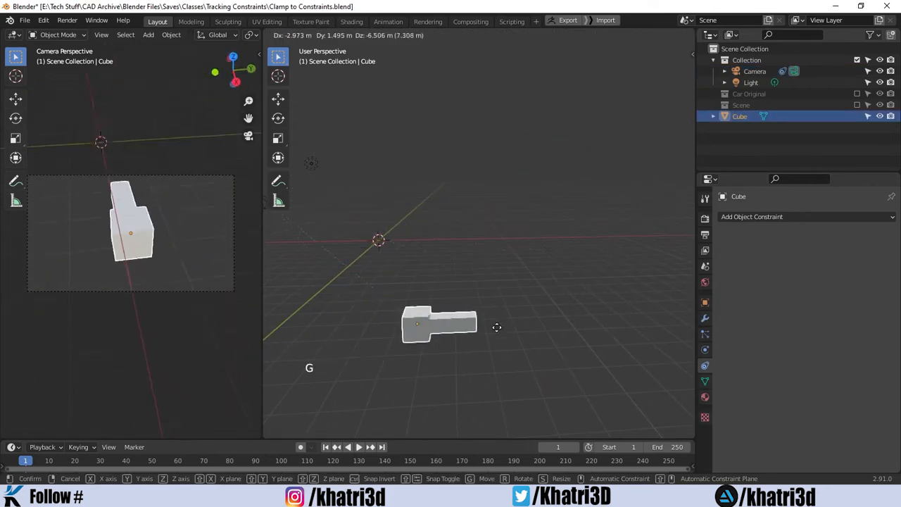
click(493, 252)
middle_drag(493, 251, 431, 280)
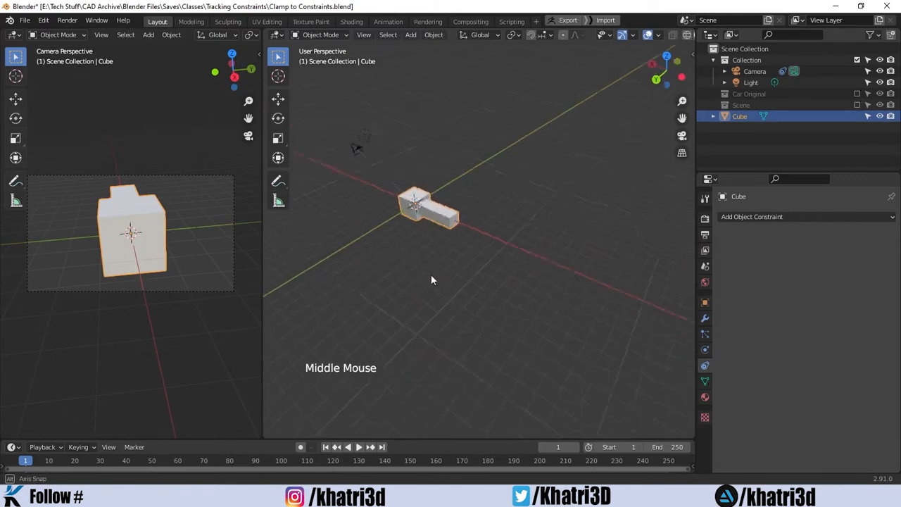
key(g)
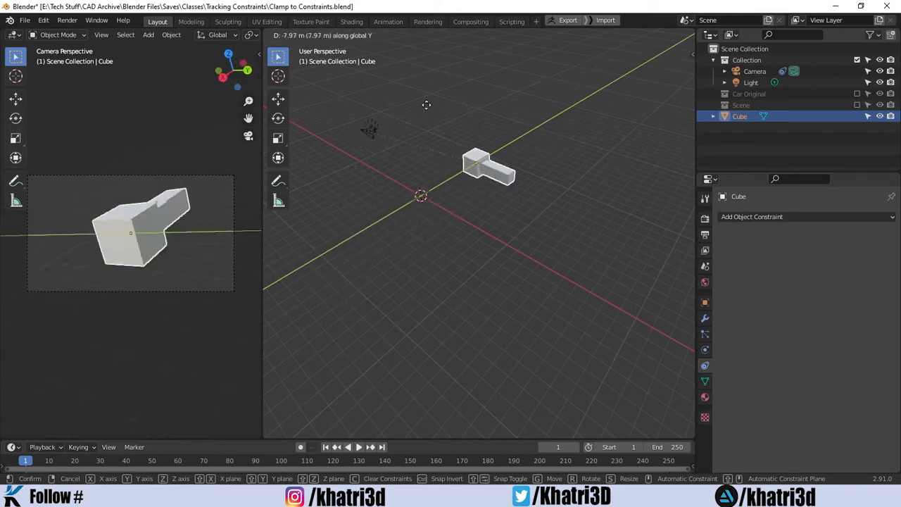
click(426, 244)
- Narrow the camera viewport and open the list of constraints available for the cube
drag(265, 282, 168, 282)
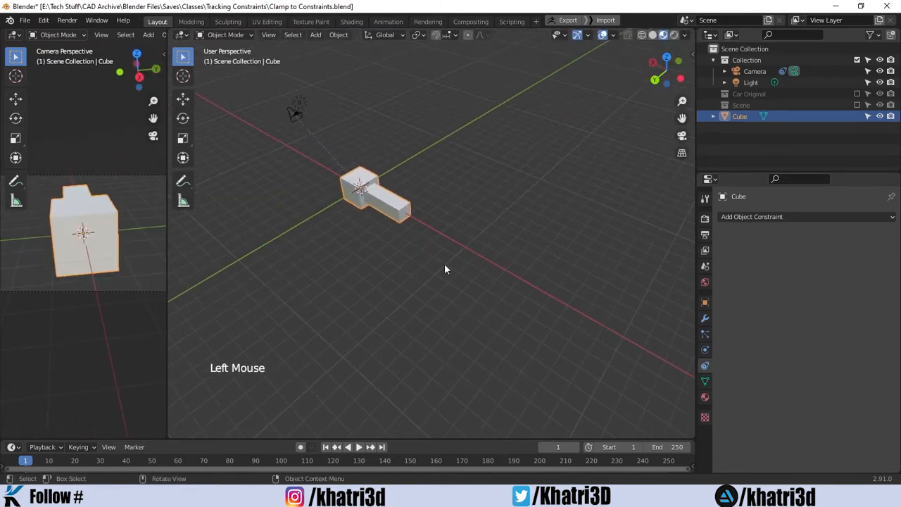
click(757, 217)
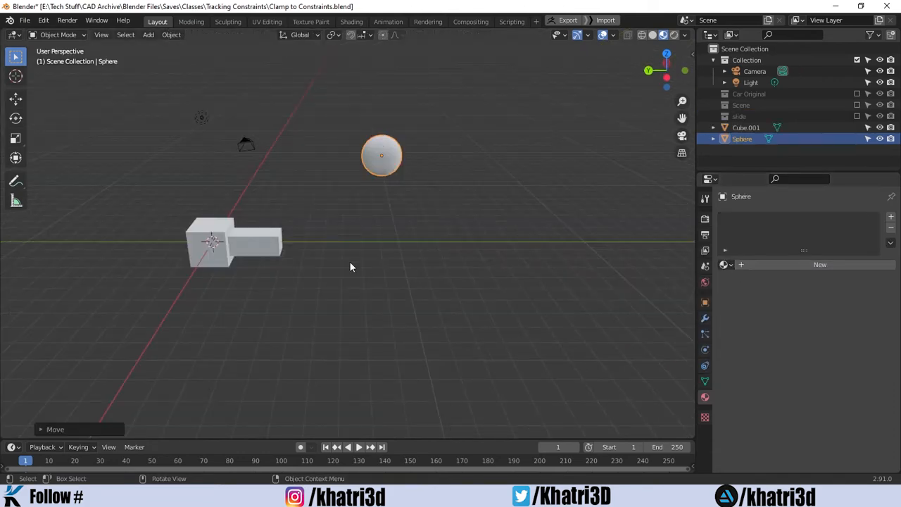
- Add a Locked Track constraint to the cube with the protruding arm, with the sphere as target and -Y as the track axis
click(279, 244)
click(705, 367)
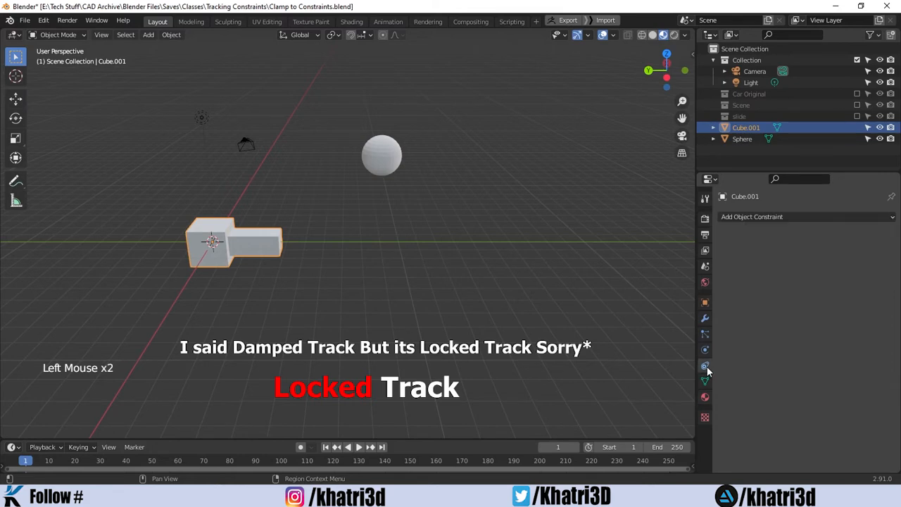
click(775, 221)
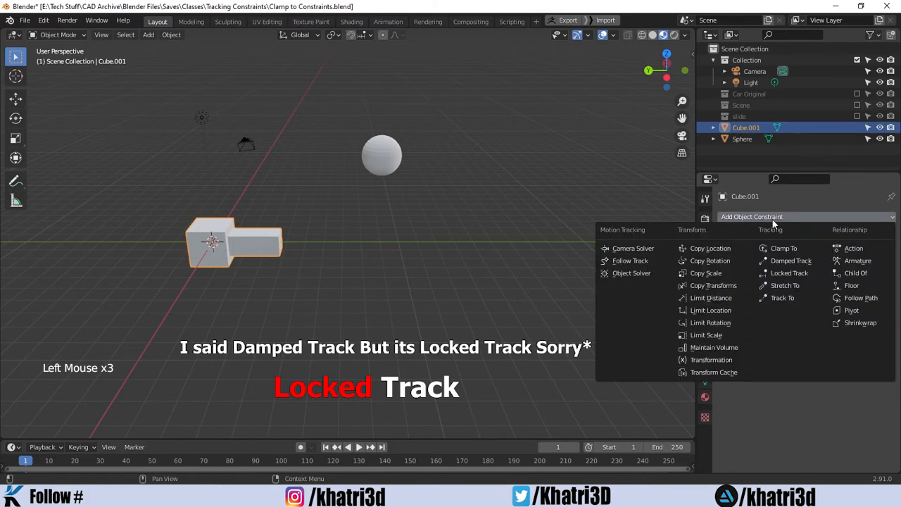
click(798, 275)
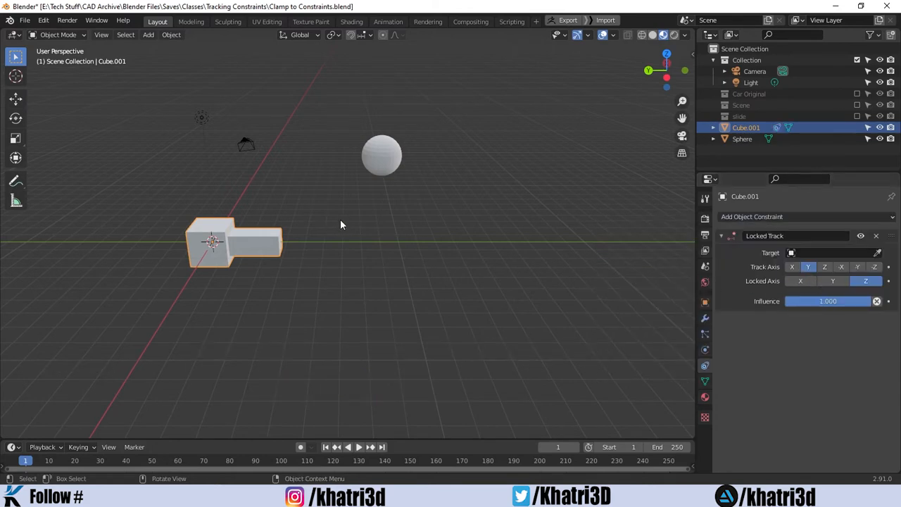
click(878, 254)
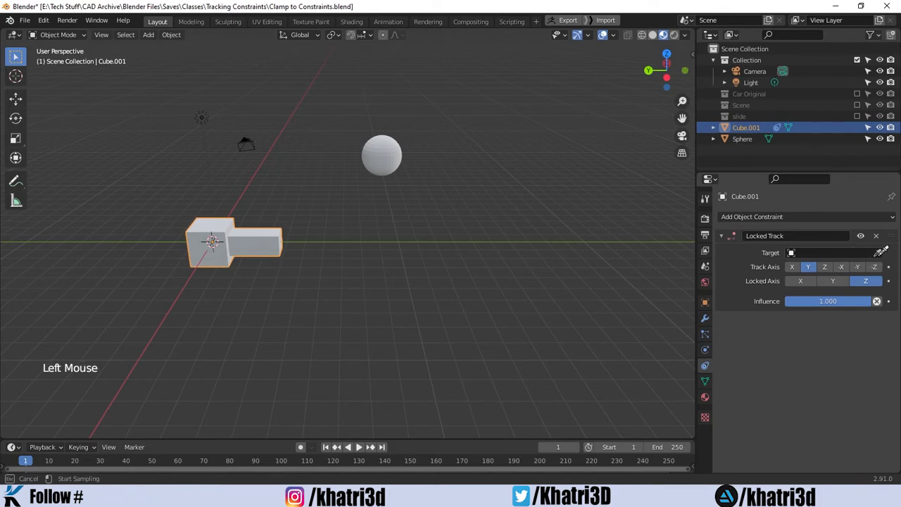
click(396, 149)
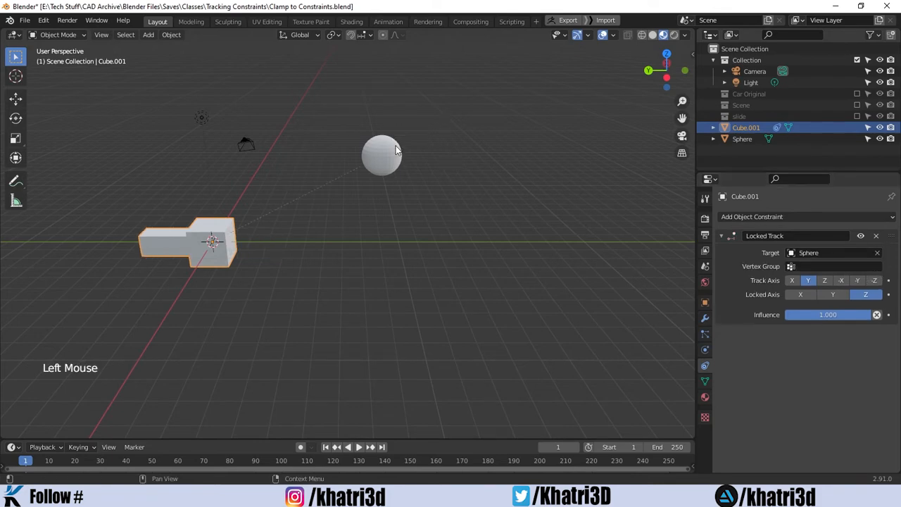
shift+middle_drag(345, 254, 454, 243)
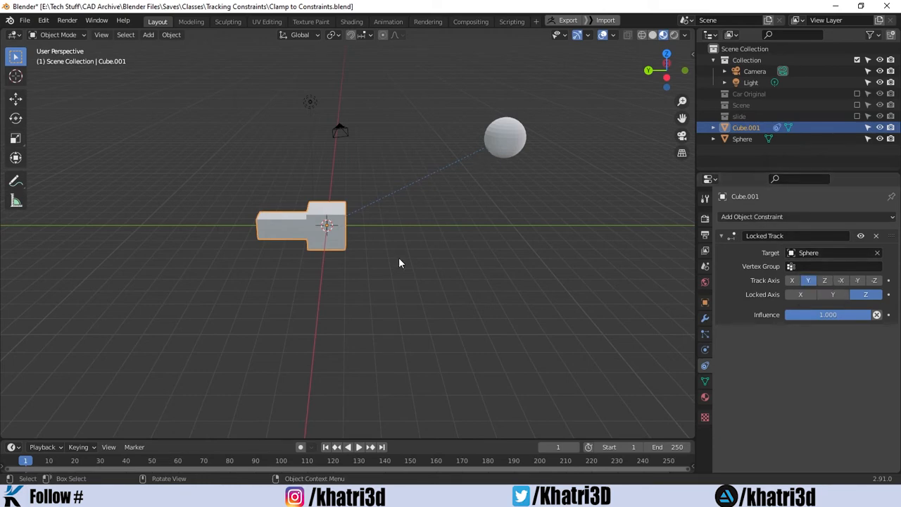
click(857, 281)
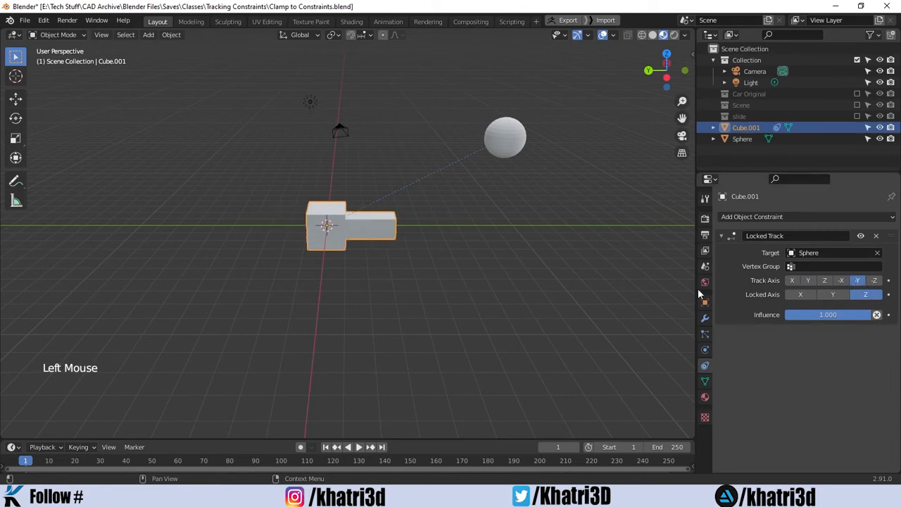
- Test the Z-locked tracking by moving the sphere freely, and cancel the move
click(508, 144)
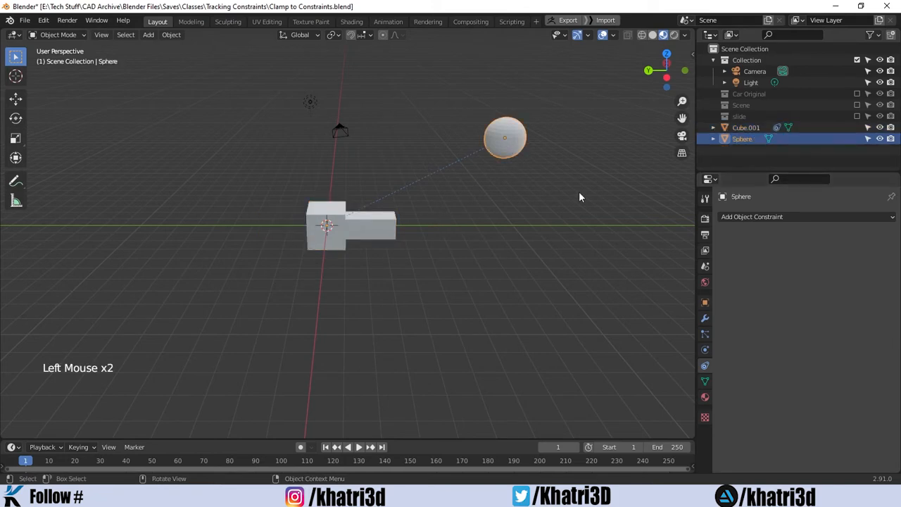
shift+middle_drag(578, 193, 543, 199)
key(g)
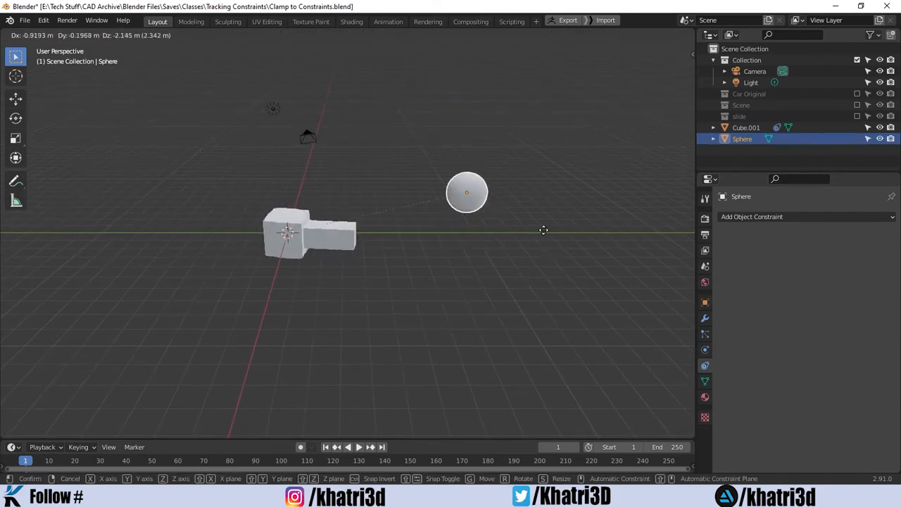
right_click(611, 240)
- Set the cube's locked axis to Y and test it by moving the sphere, cancelling the move
click(330, 238)
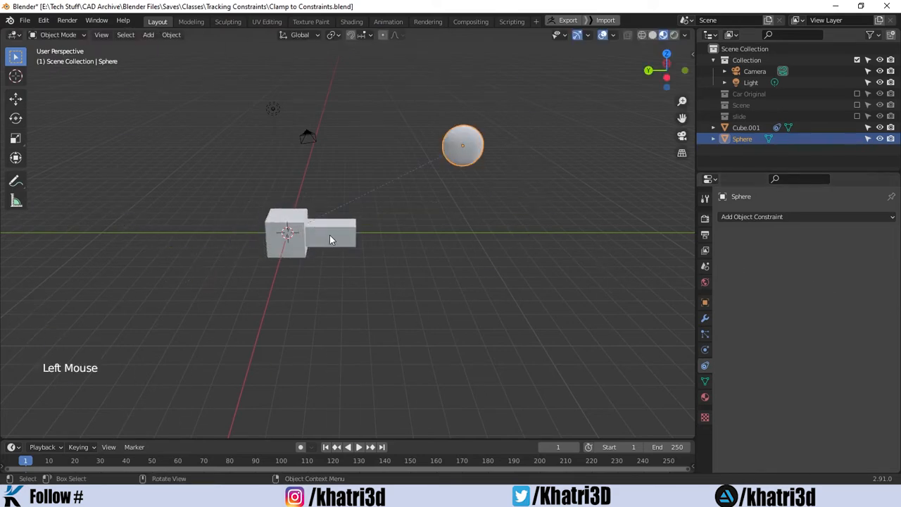
click(833, 295)
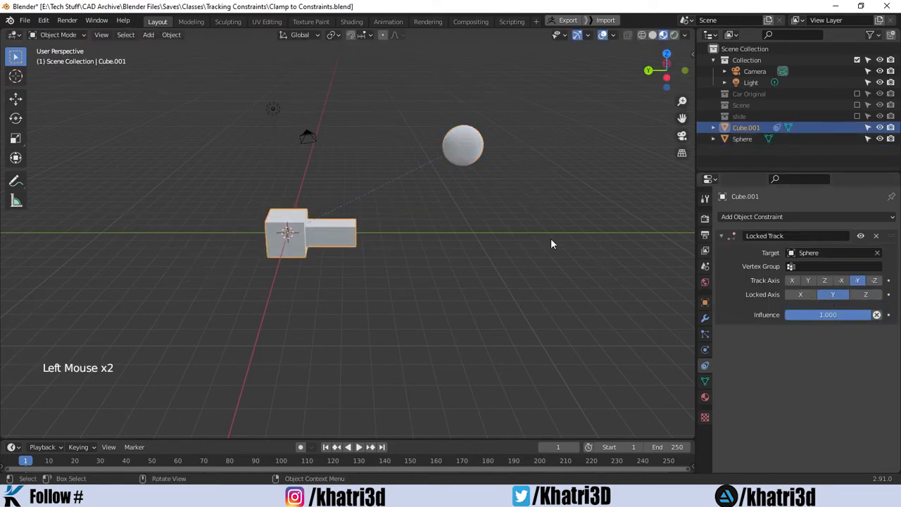
click(464, 159)
middle_drag(464, 158, 549, 240)
key(g)
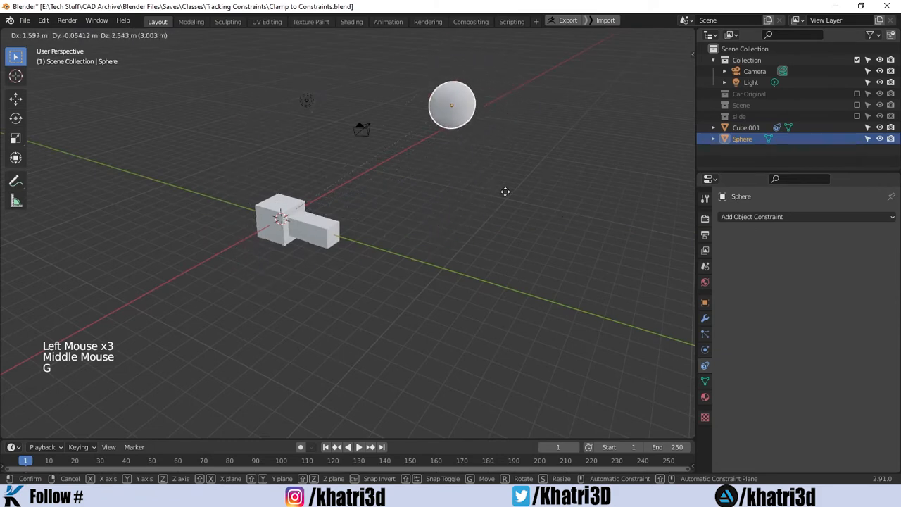
right_click(429, 247)
- Set the cube's locked axis to X and test its tracking by moving the sphere around the cube
click(328, 237)
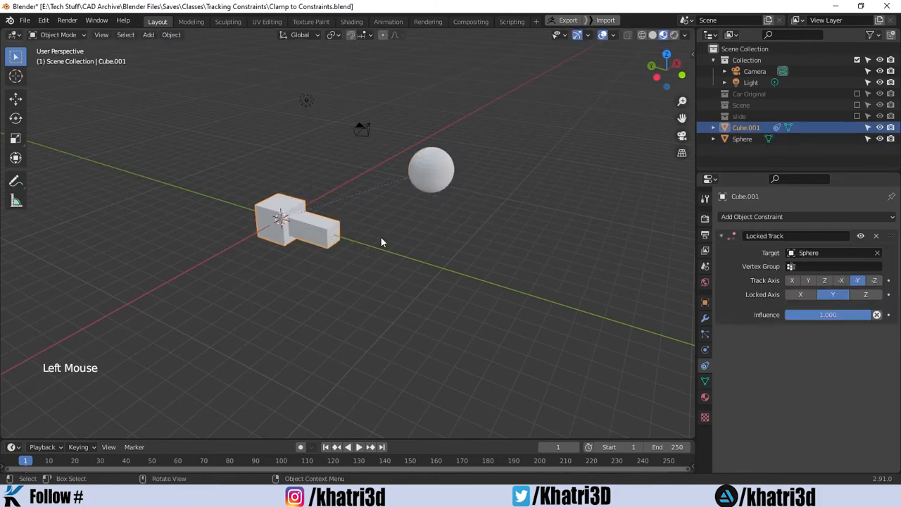
click(808, 298)
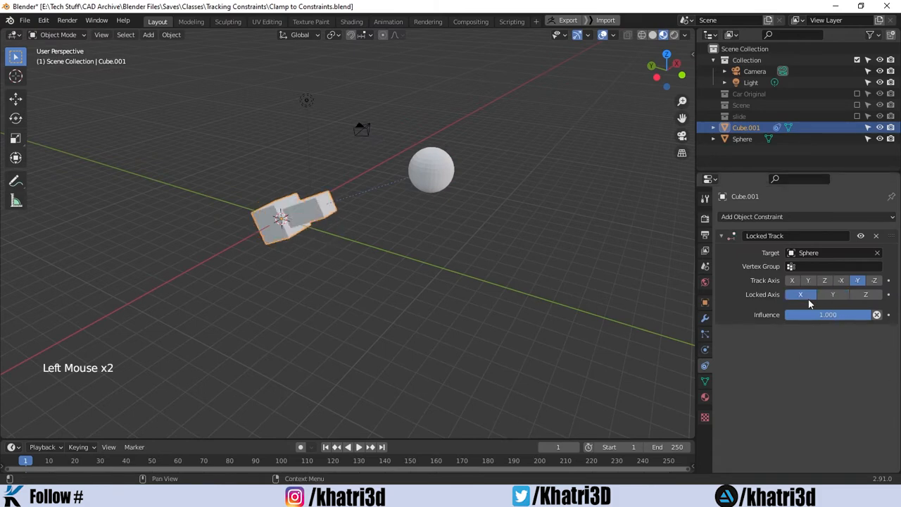
click(459, 186)
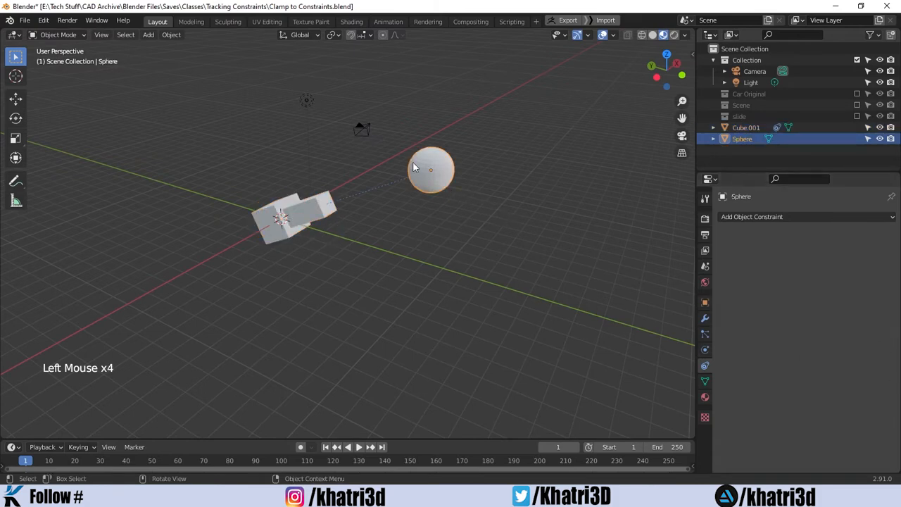
key(g)
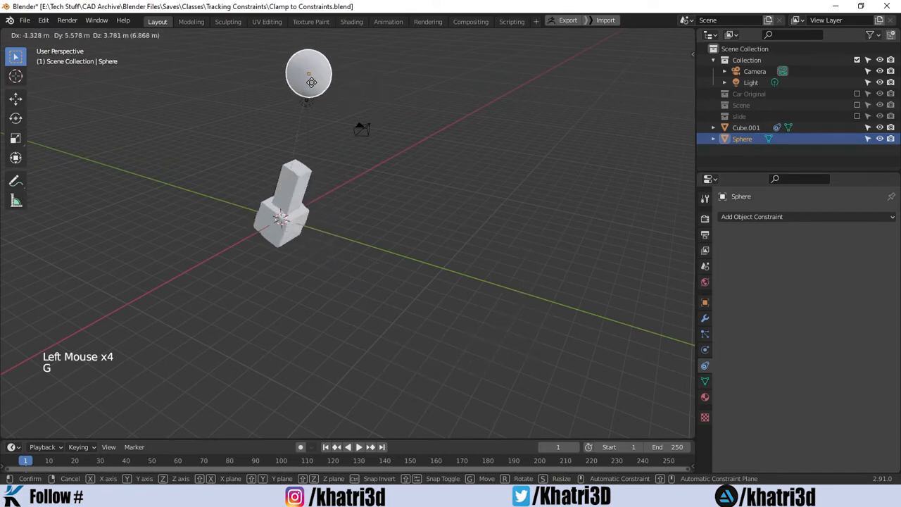
click(476, 179)
middle_drag(486, 231, 352, 218)
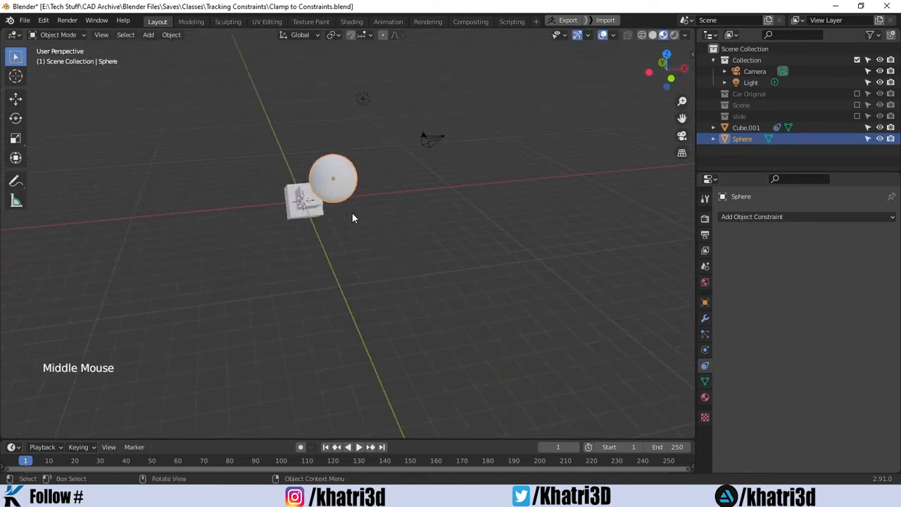
click(332, 195)
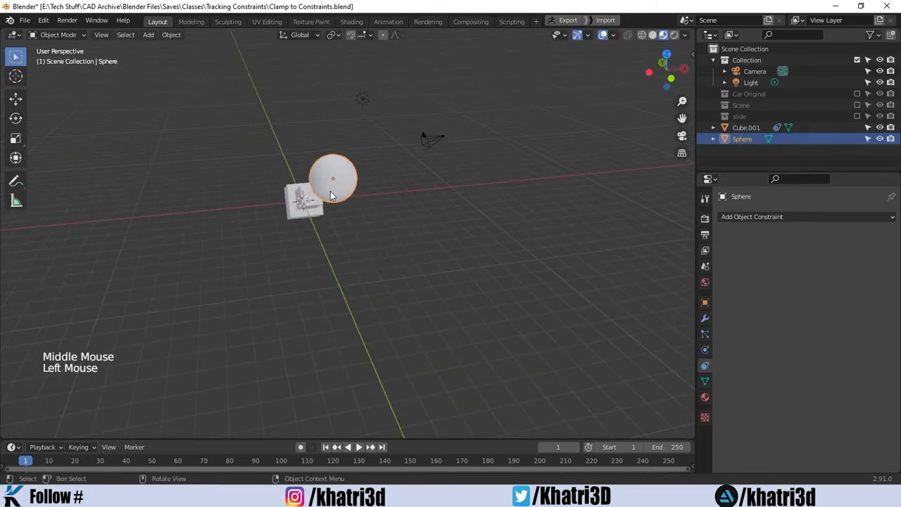
middle_drag(328, 226, 461, 223)
- Delete the cube and the sphere, and enable the slide collection in the scene
click(326, 208)
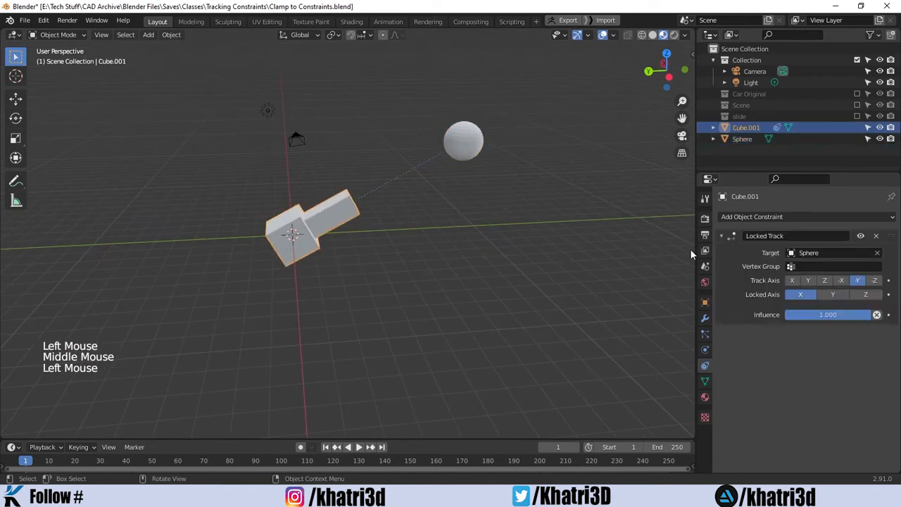
shift+click(743, 139)
key(Delete)
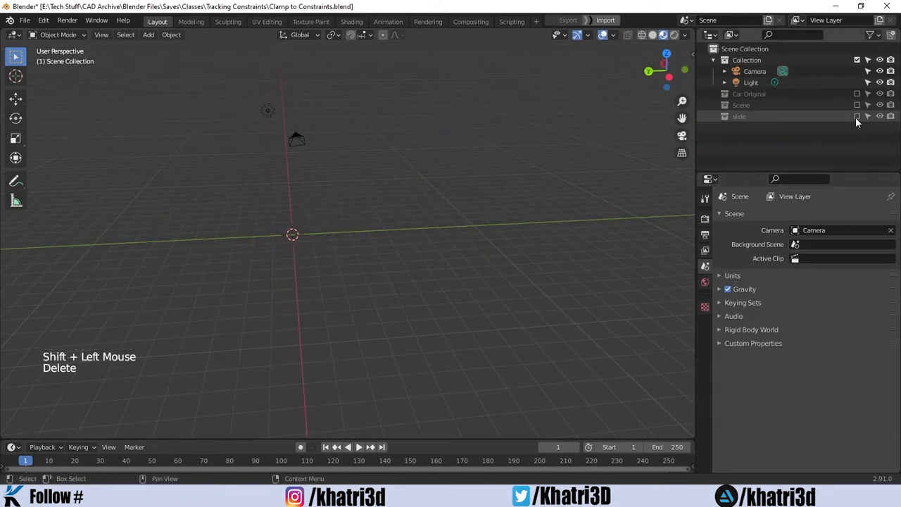
click(857, 116)
shift+middle_drag(320, 280, 463, 258)
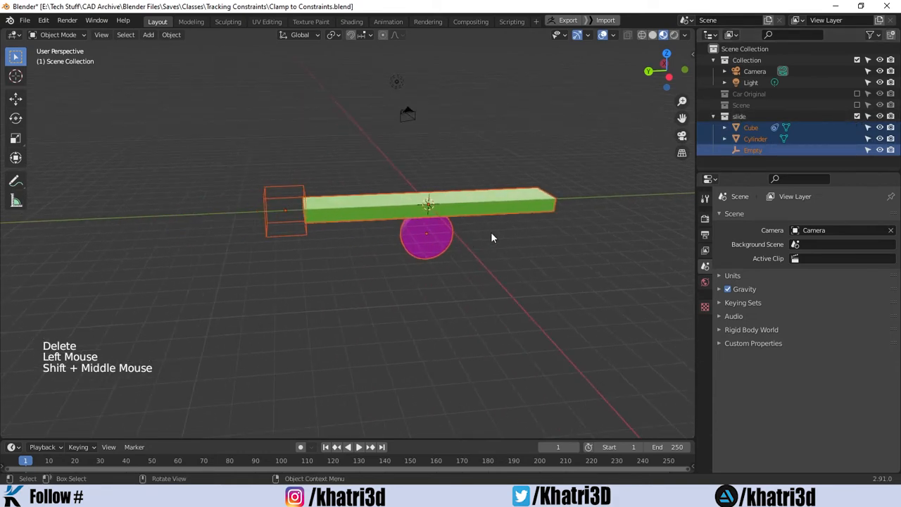
- Add a Locked Track constraint to the empty beside the green plank, with the plank as target and X as the locked axis
click(309, 207)
click(283, 204)
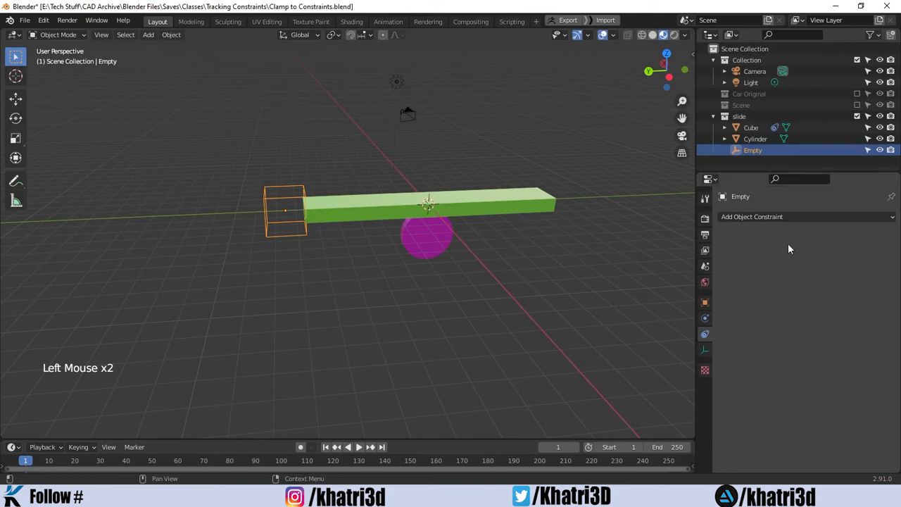
click(751, 217)
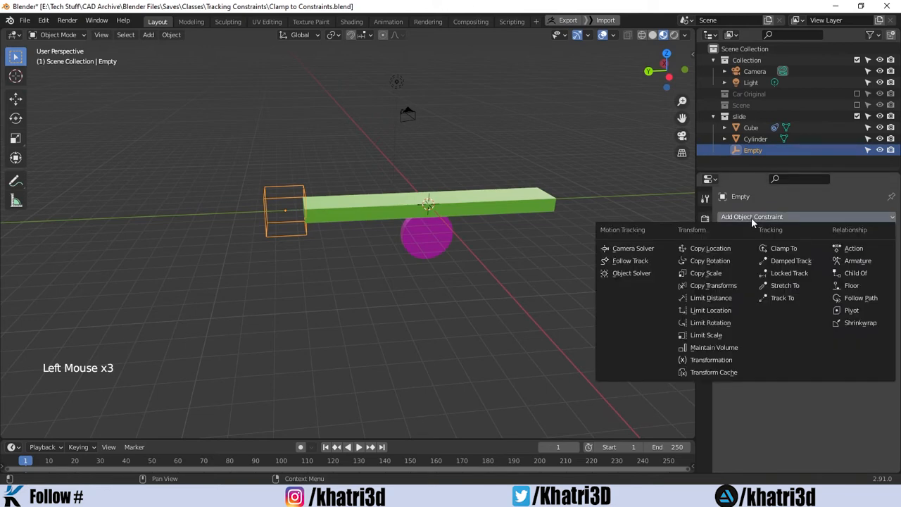
click(814, 274)
click(879, 253)
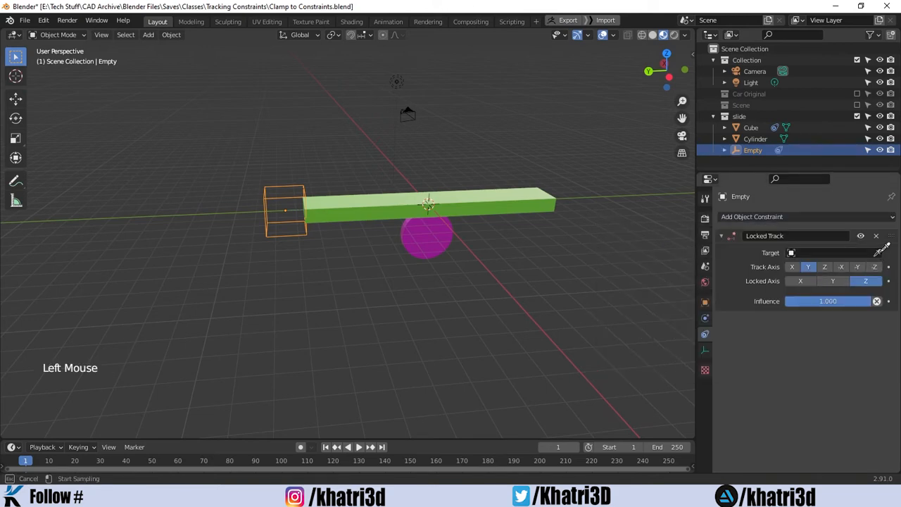
click(524, 192)
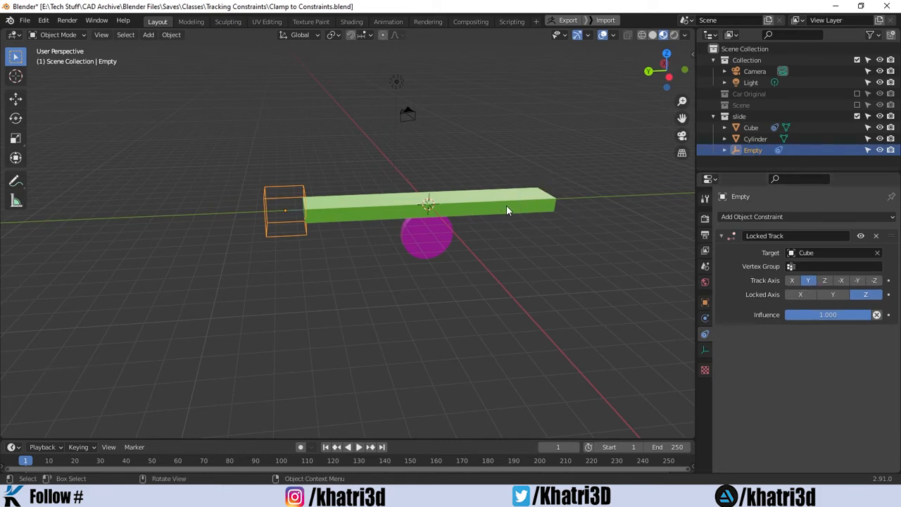
click(799, 295)
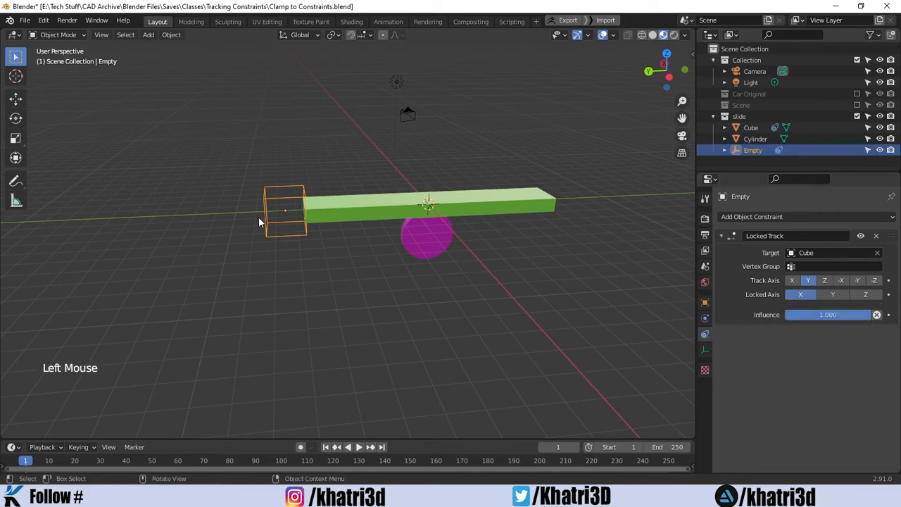
- Test the plank's tilt by moving the empty freely and restricting the move to the Z axis
middle_drag(326, 296, 363, 293)
key(g)
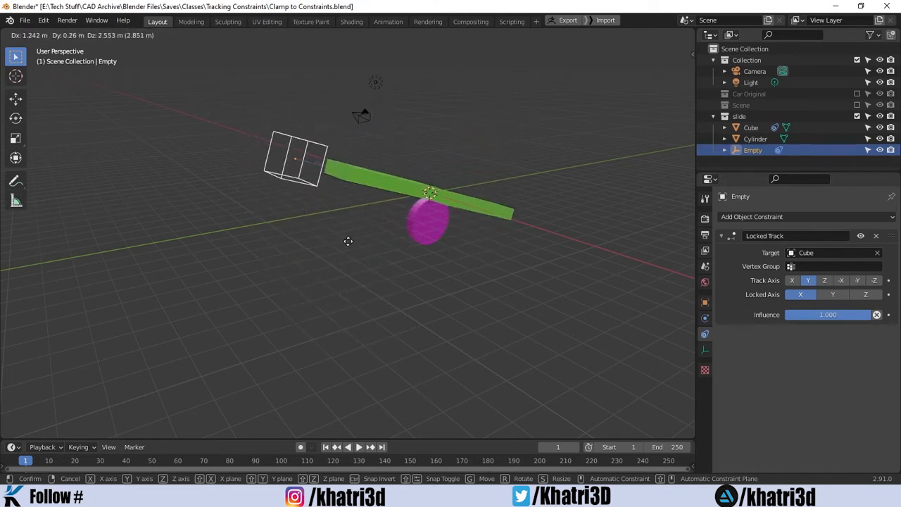
key(z)
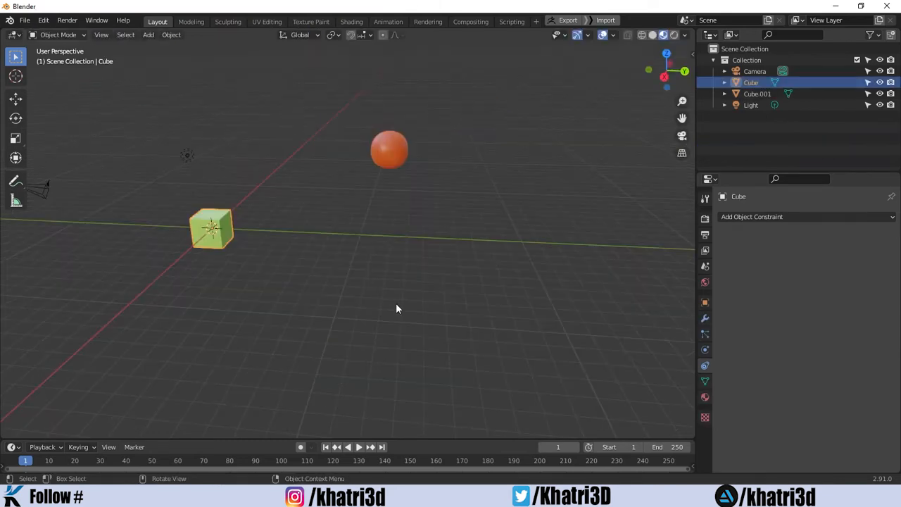
- Add a Stretch To constraint to the green cube, with the orange sphere as its target
click(748, 216)
click(728, 218)
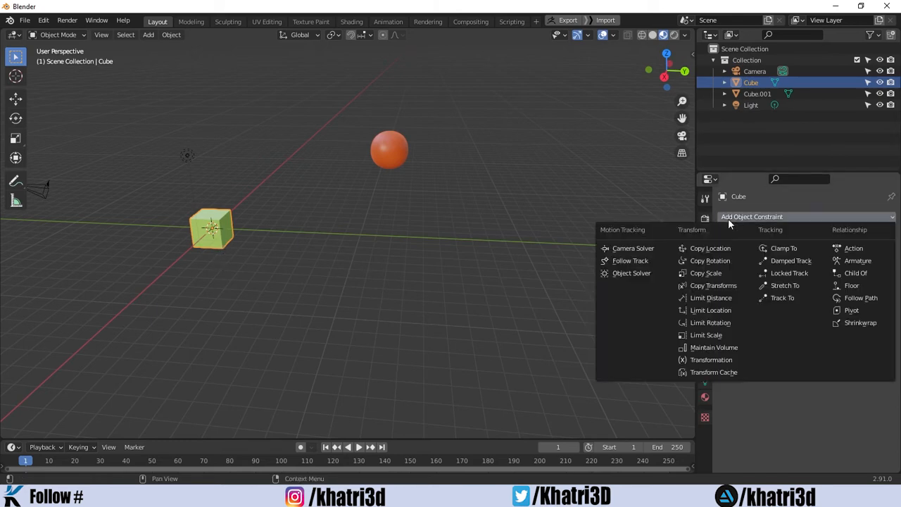
click(784, 286)
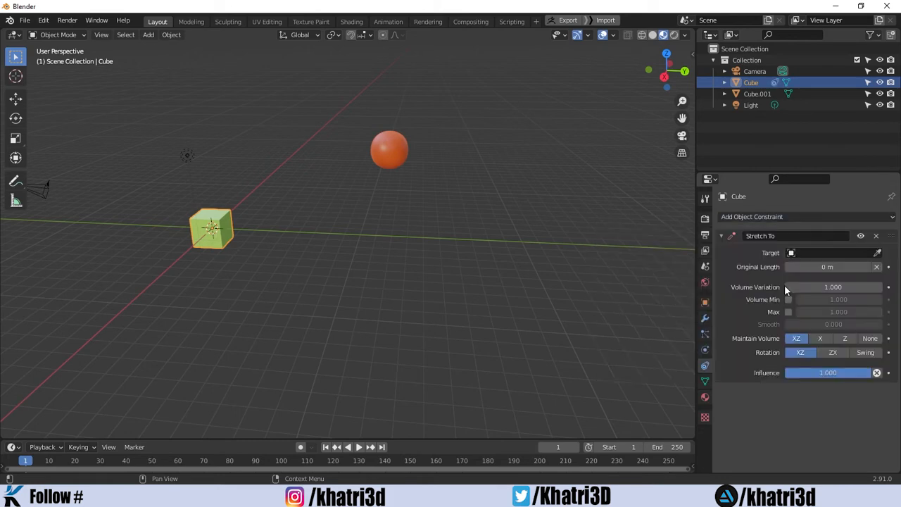
click(877, 255)
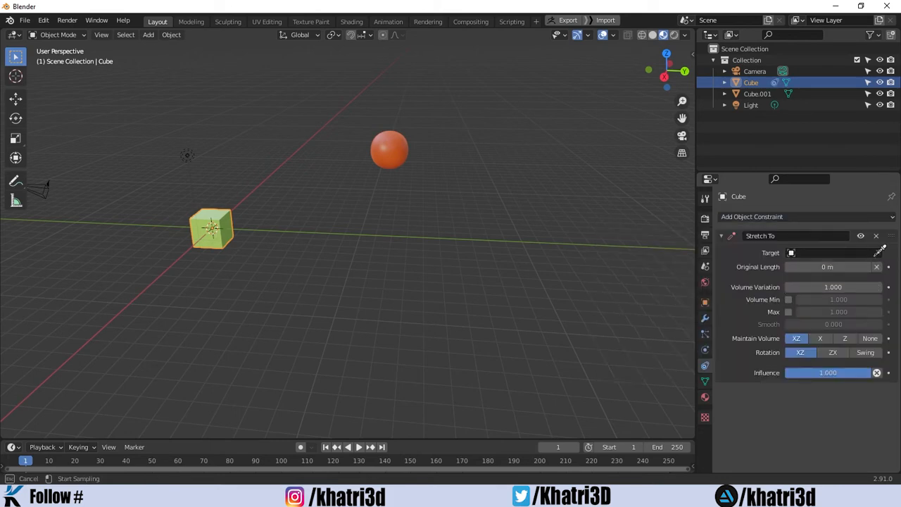
click(391, 147)
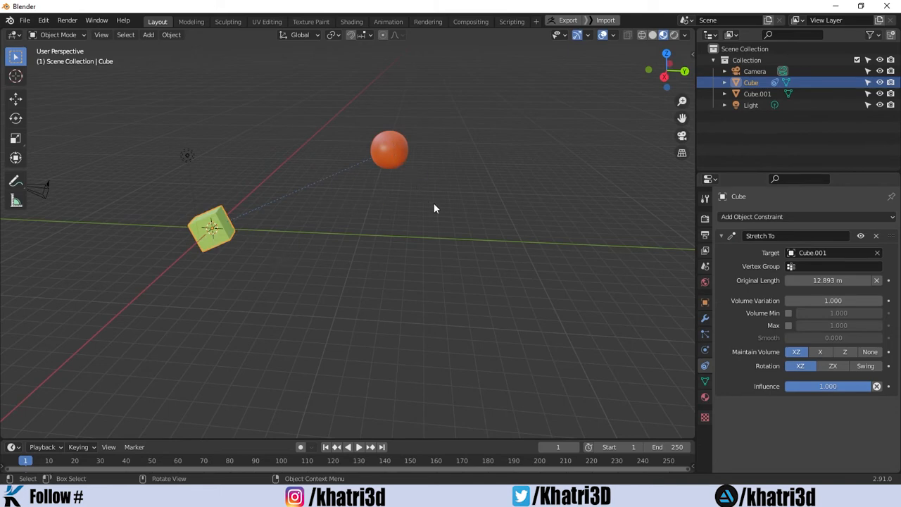
- Move the orange sphere farther away from the green cube, mainly along Y, to stretch the cube
middle_drag(434, 203, 369, 167)
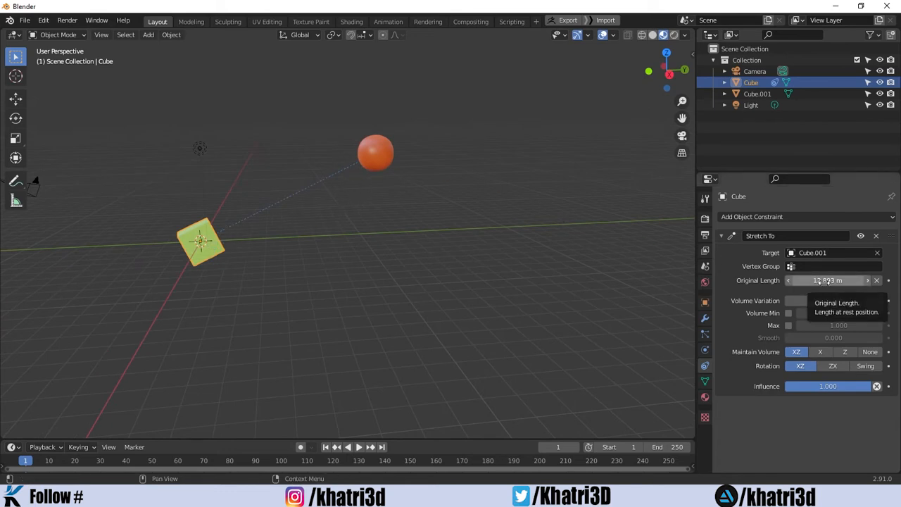
click(370, 161)
key(g)
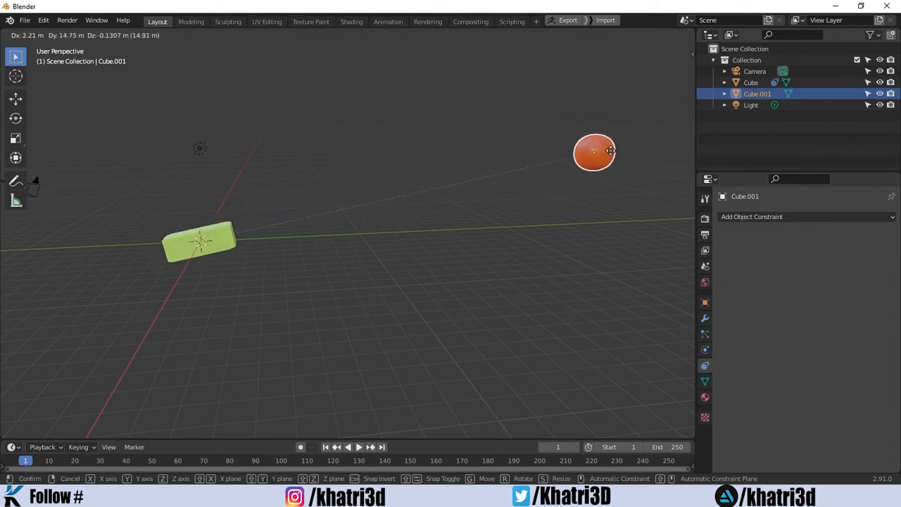
click(590, 152)
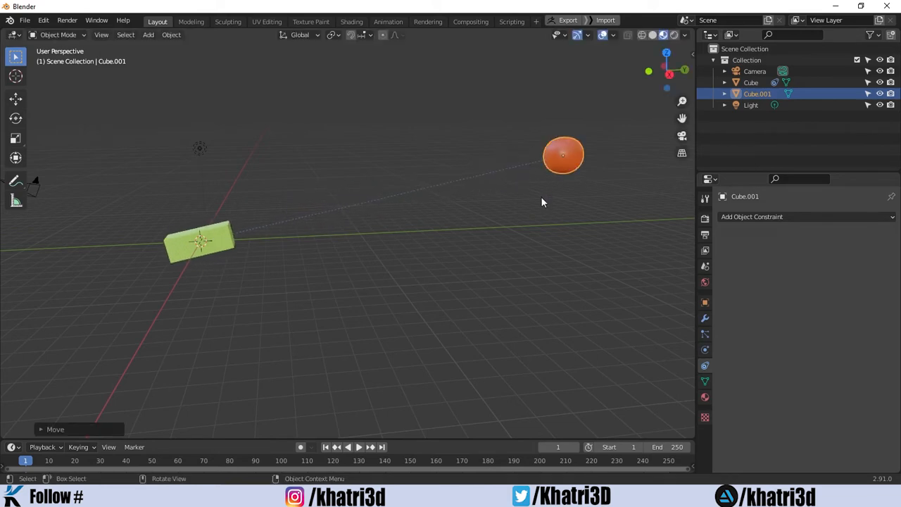
- Move the orange sphere closer to the green cube to test the Stretch To effect
middle_drag(541, 198, 440, 239)
click(308, 182)
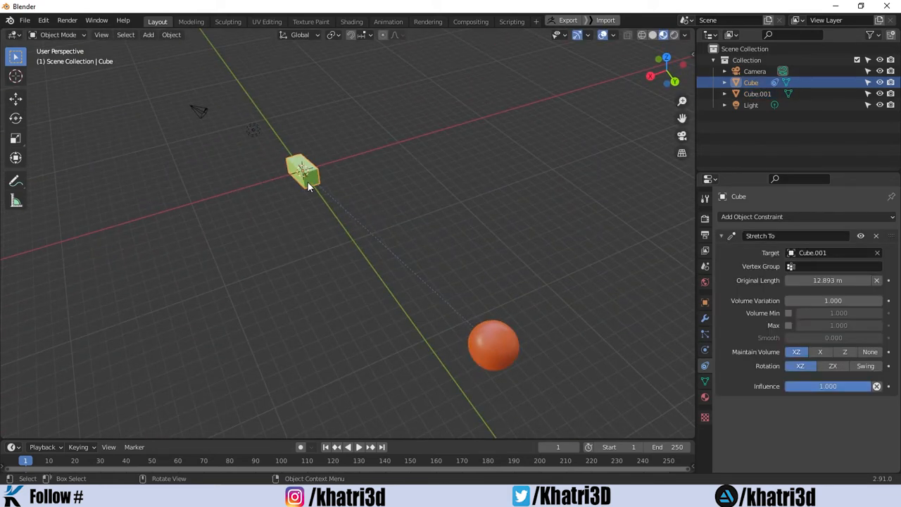
middle_drag(254, 288, 337, 256)
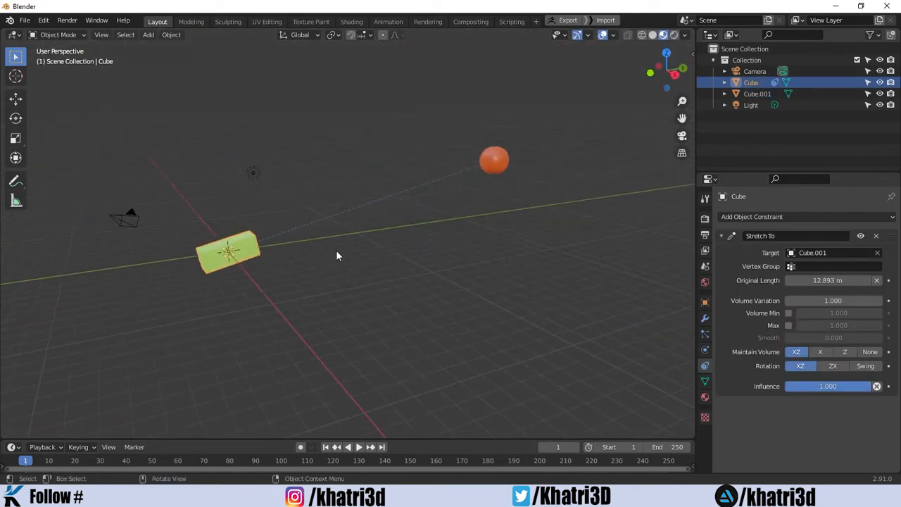
middle_drag(237, 274, 338, 246)
middle_drag(423, 241, 301, 265)
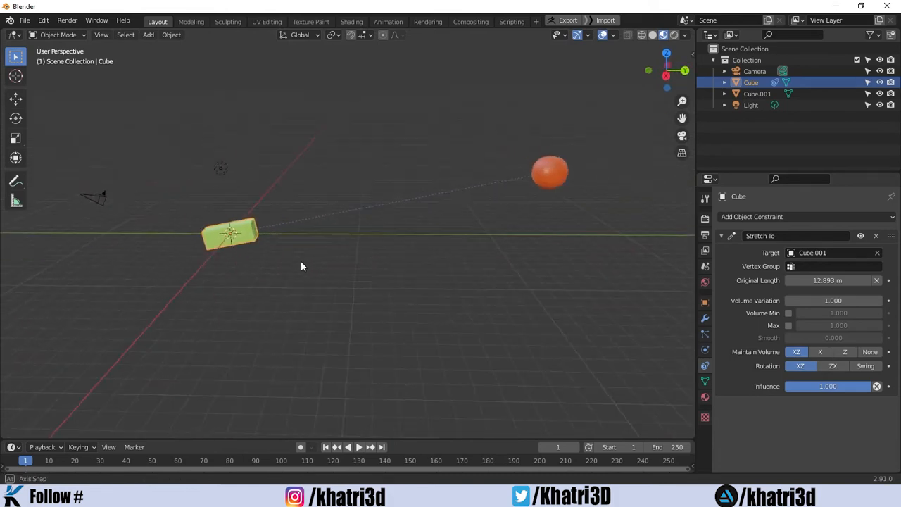
click(540, 177)
key(g)
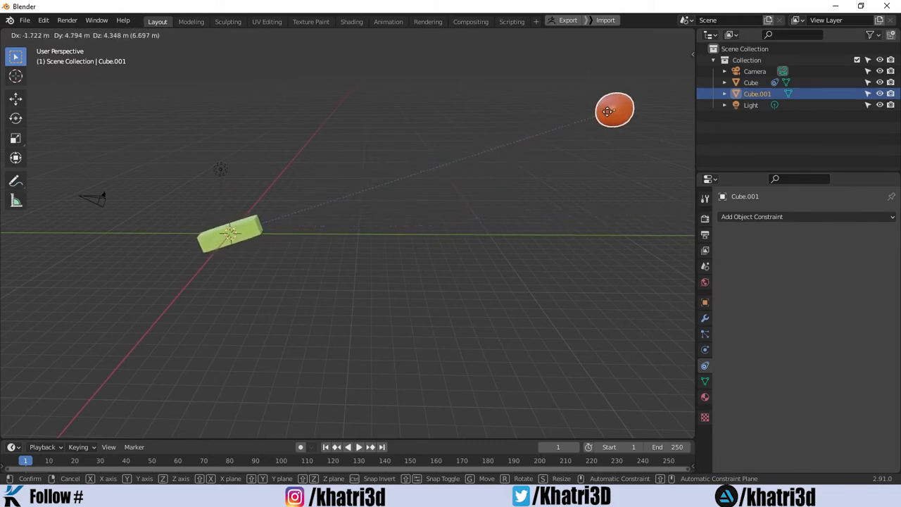
click(451, 165)
- Reset the original length of the green cube's Stretch To constraint so it matches the sphere's current distance
click(252, 230)
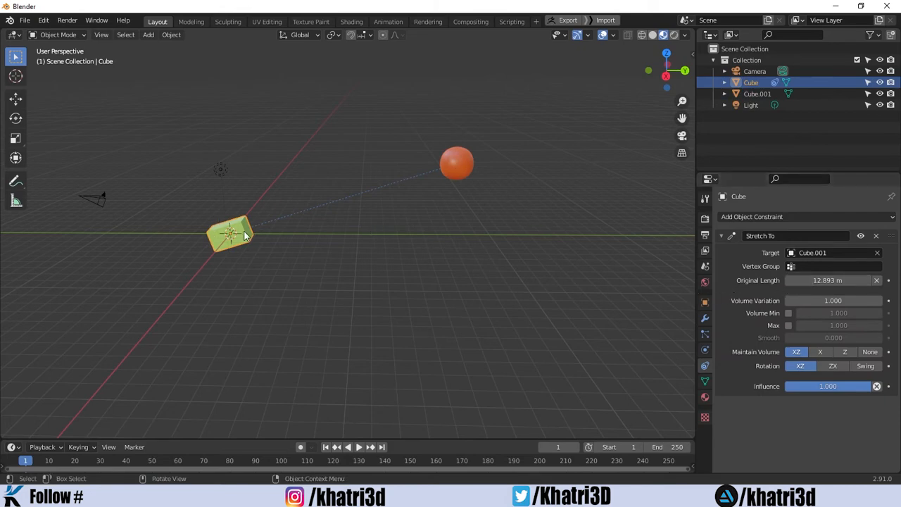
click(458, 171)
click(247, 237)
click(877, 280)
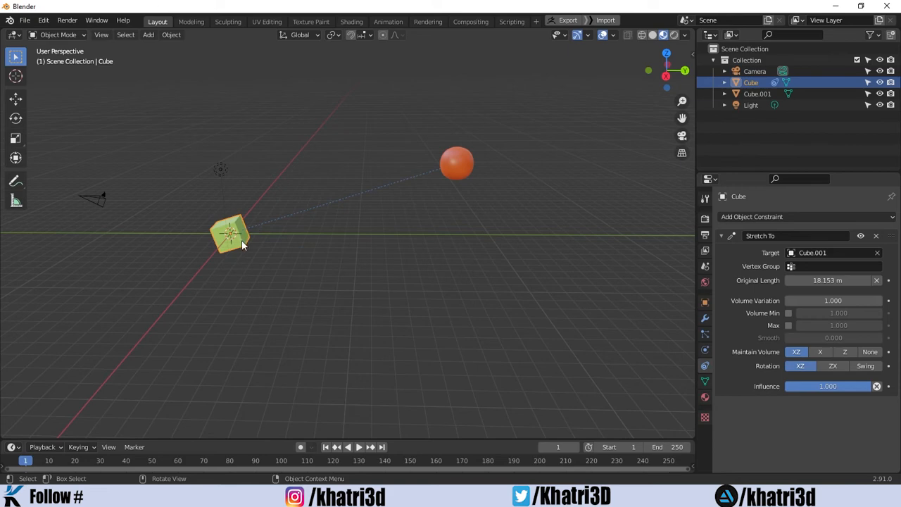
middle_drag(244, 245, 263, 244)
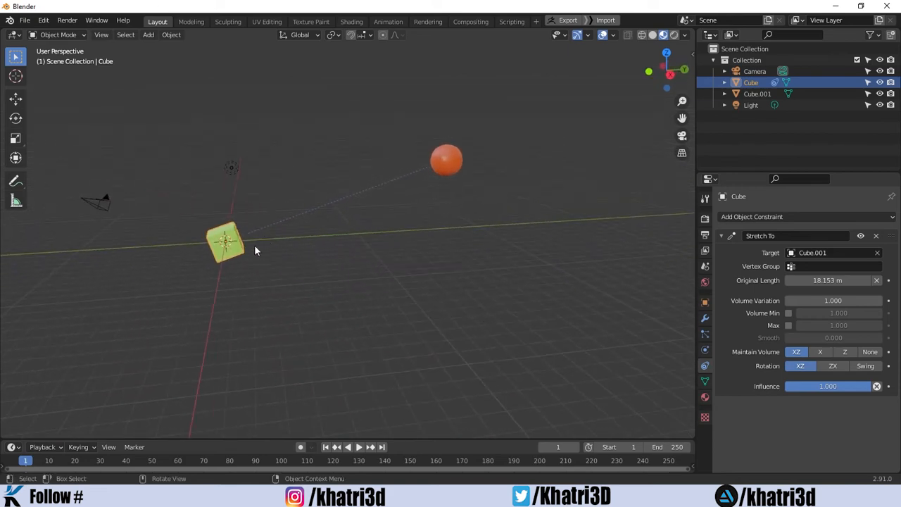
- Set the Stretch To volume variation to 20 and test it with a cancelled move of the orange sphere
click(833, 302)
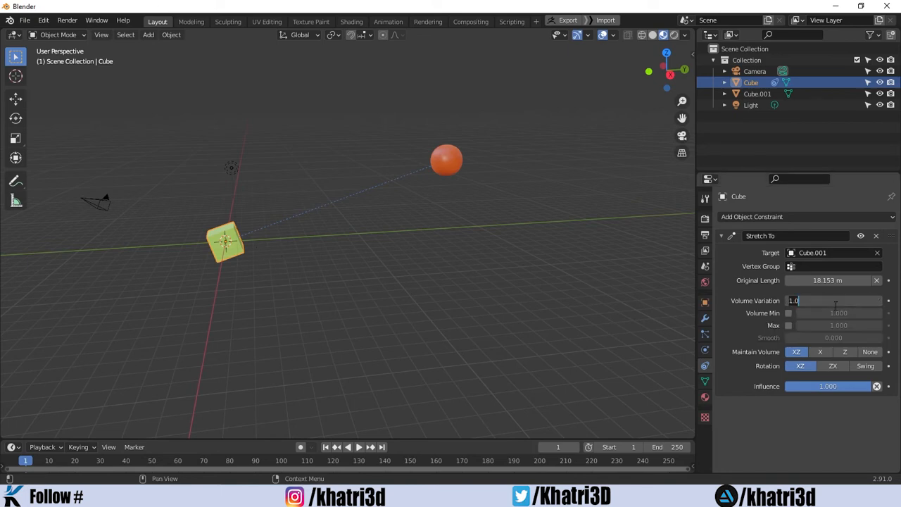
text(20)
key(Return)
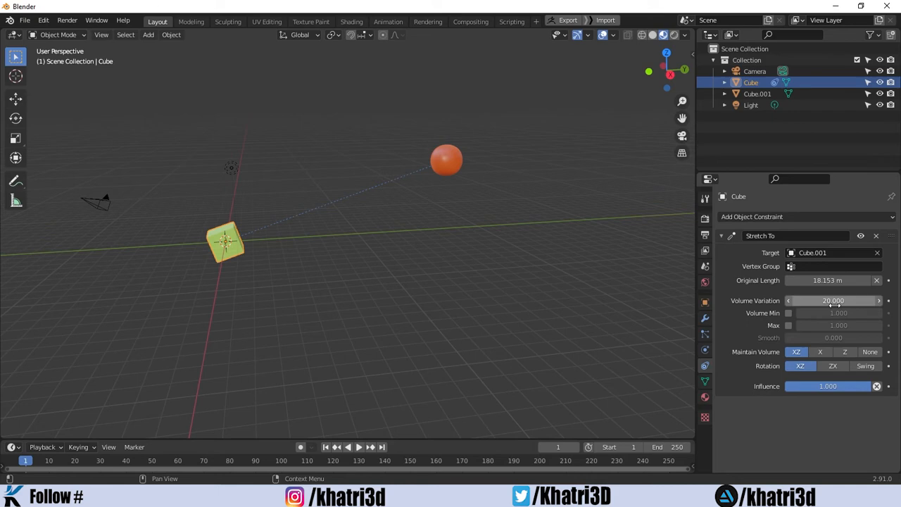
click(435, 169)
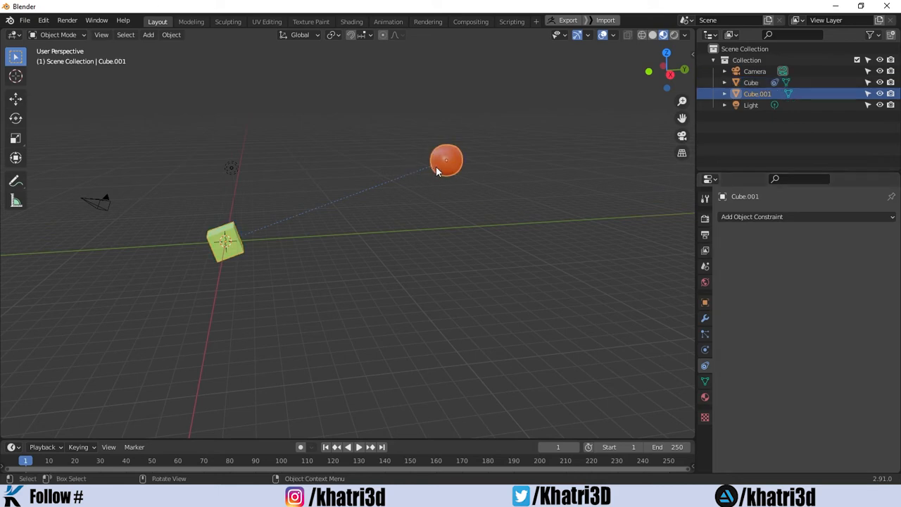
middle_drag(480, 177, 406, 209)
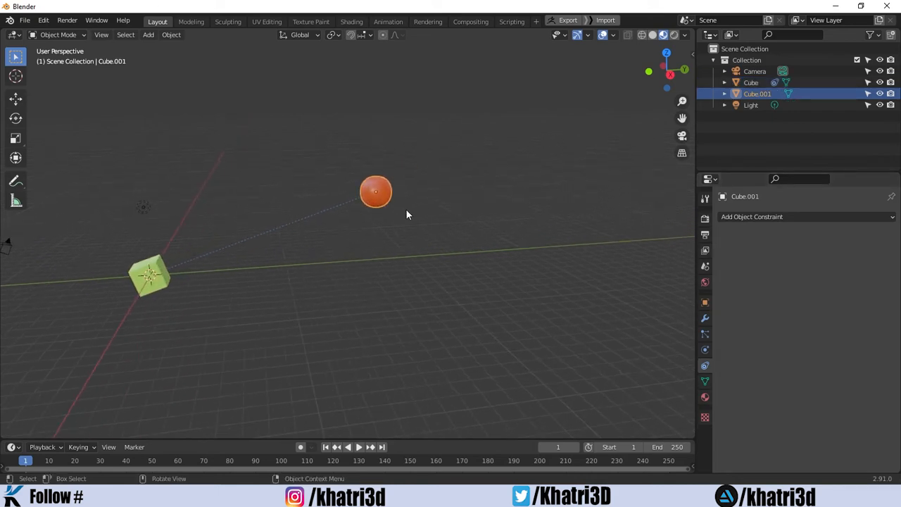
key(g)
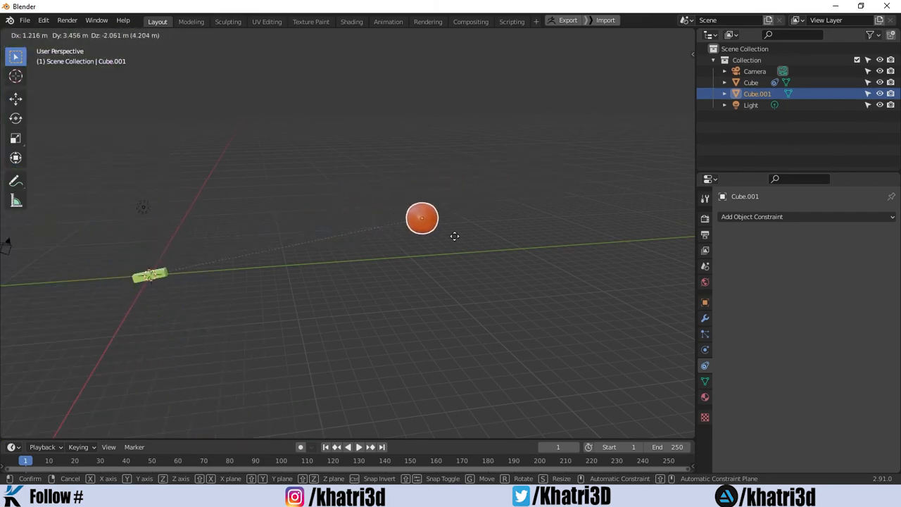
right_click(402, 242)
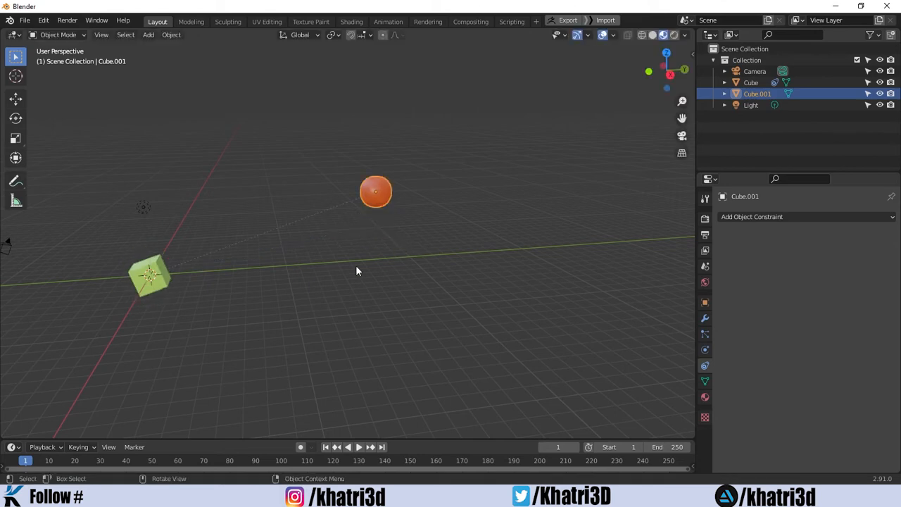
- Try original lengths of 0.8 m and 0.5 m on the green cube's Stretch To constraint, and reset the length
click(167, 280)
click(810, 280)
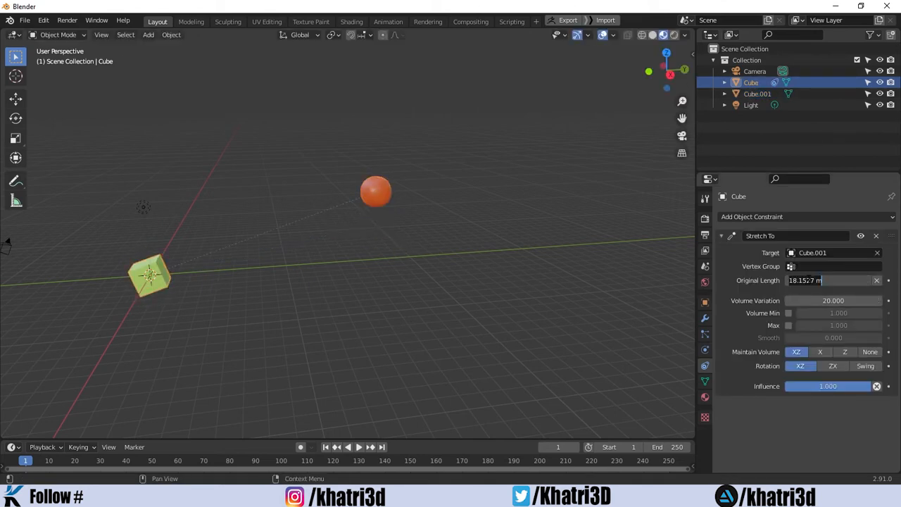
key(BackSpace)
text(.8)
key(Return)
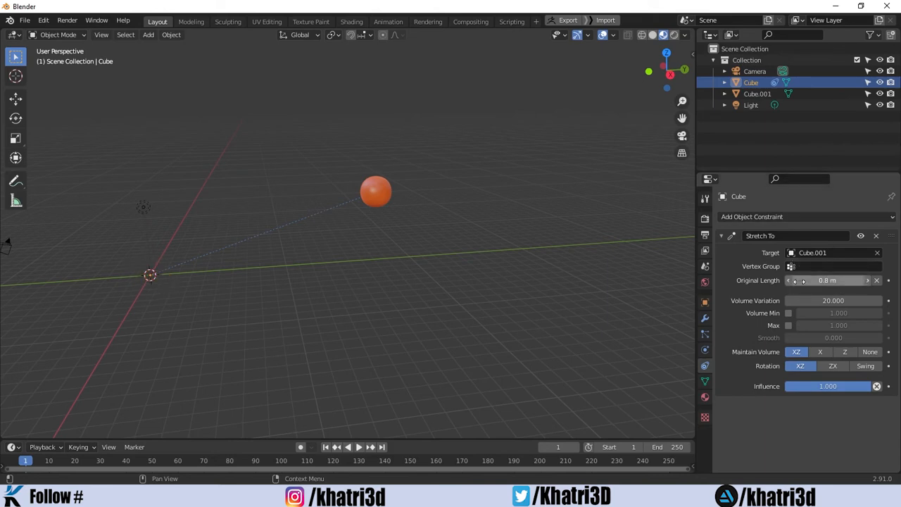
click(844, 278)
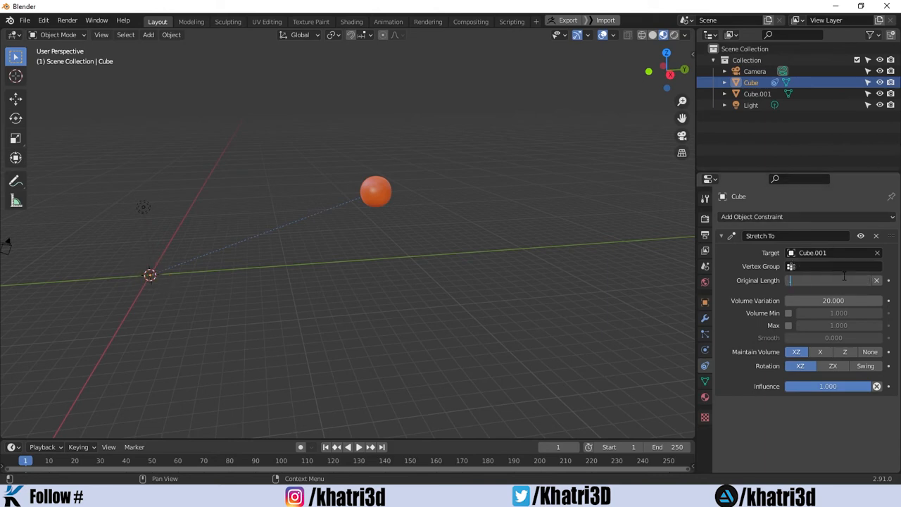
key(Return)
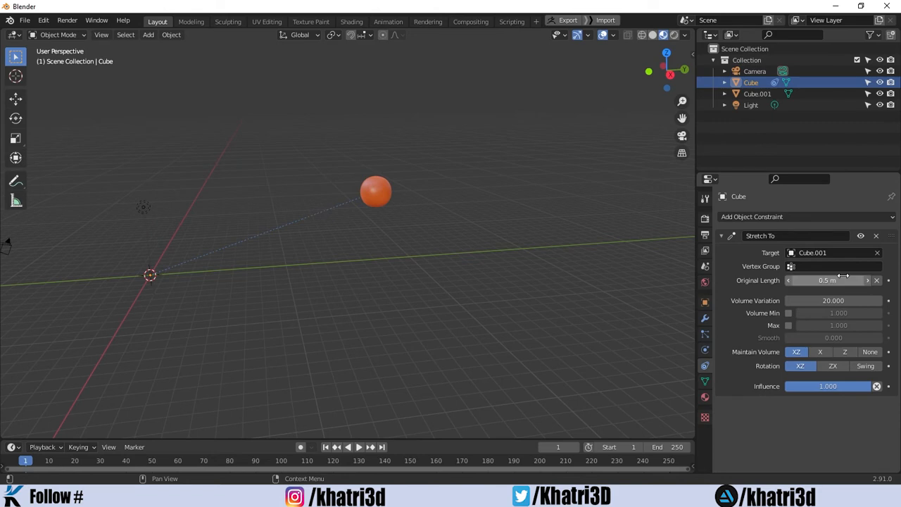
click(843, 279)
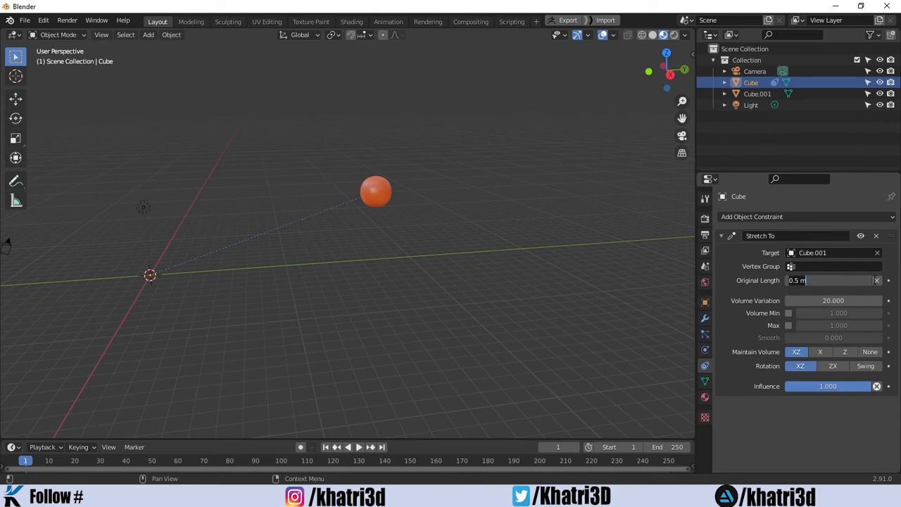
click(877, 281)
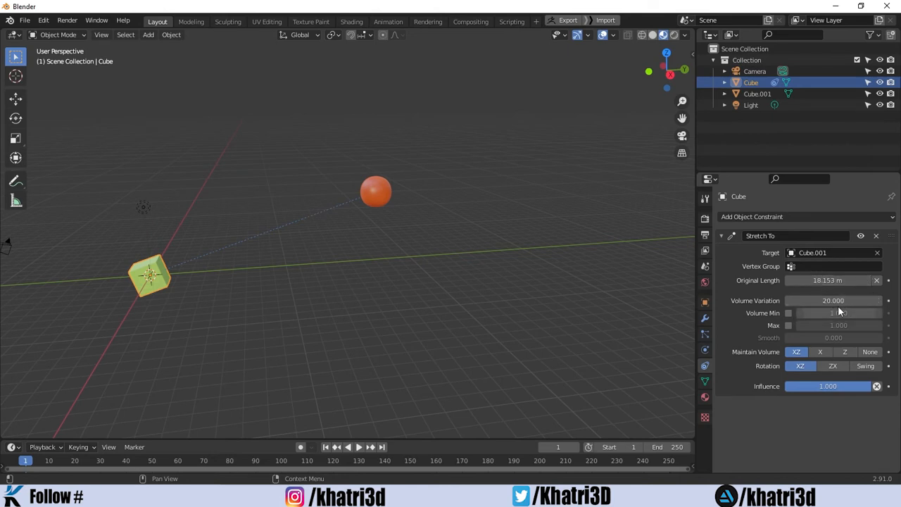
- Set the Stretch To volume variation to 0.5 and move the orange sphere about 4.3 m farther away, mainly along Y
click(837, 304)
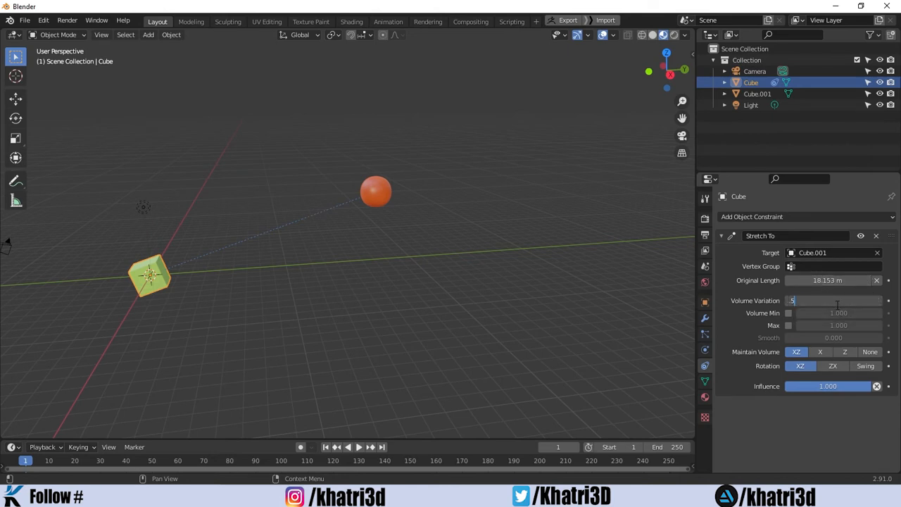
key(Return)
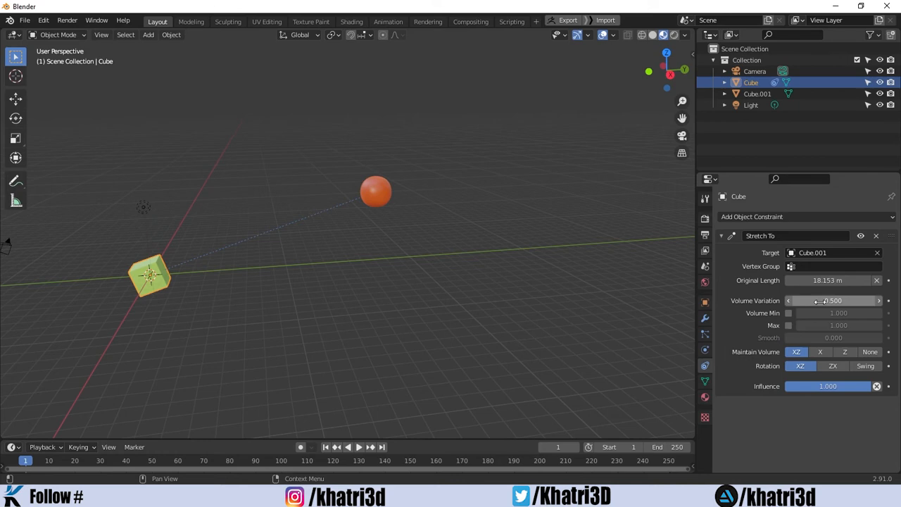
click(375, 191)
key(g)
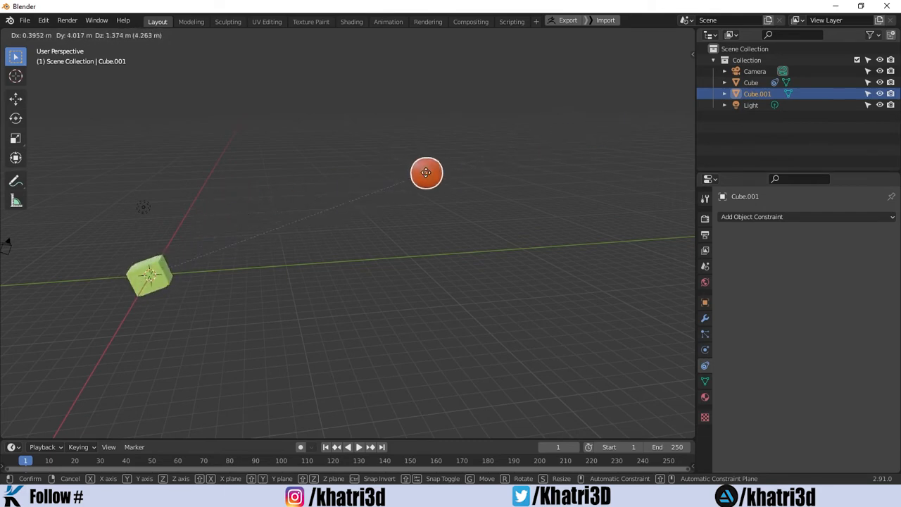
click(426, 173)
- Set the volume variation of the green cube's Stretch To constraint to 1
click(164, 281)
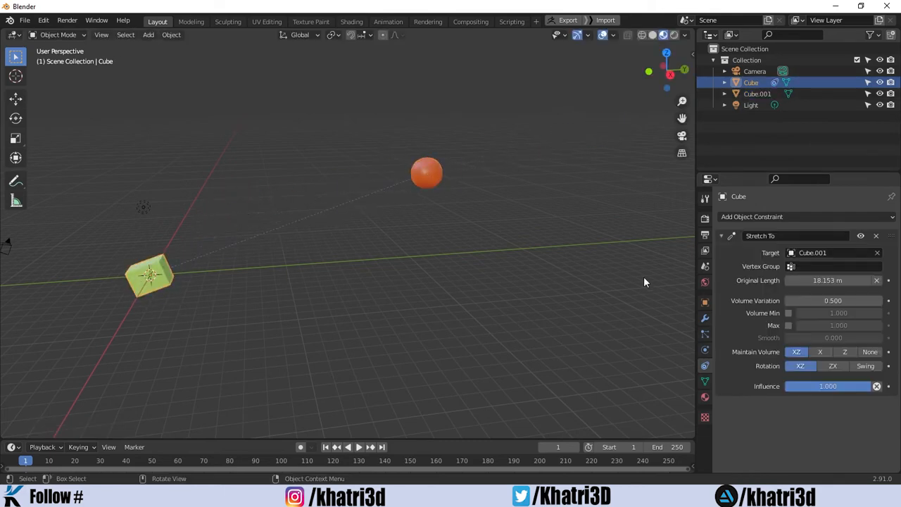
click(794, 300)
text(0.5)
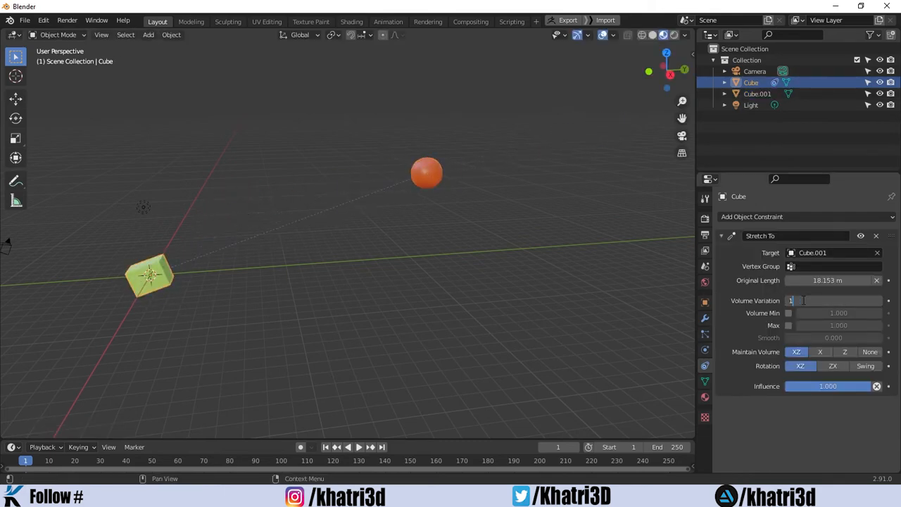
key(Return)
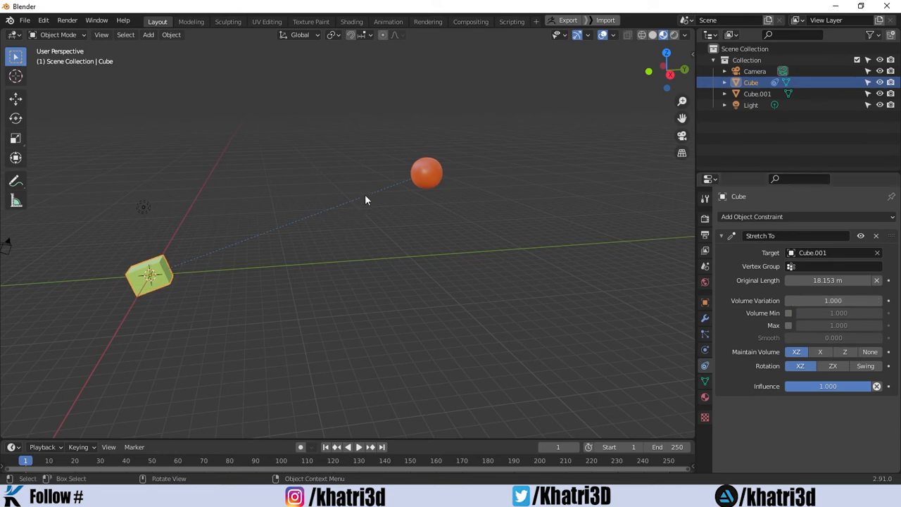
click(431, 186)
- Enable the minimum and maximum volume limits of the green cube's Stretch To constraint, and disable both
click(168, 292)
click(788, 313)
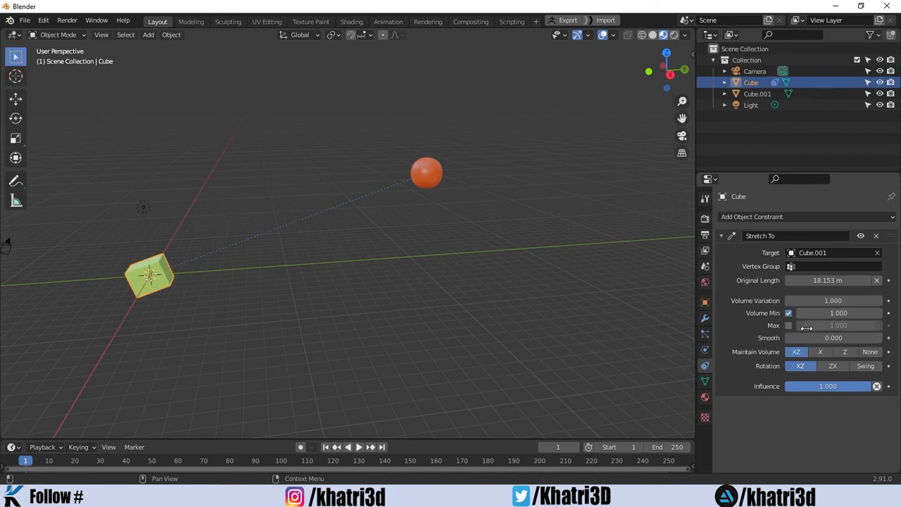
click(788, 326)
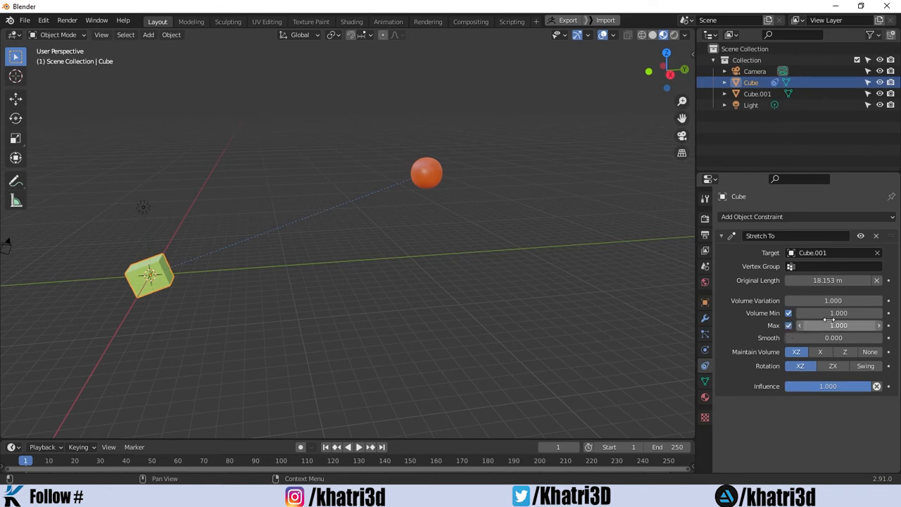
click(789, 326)
click(789, 313)
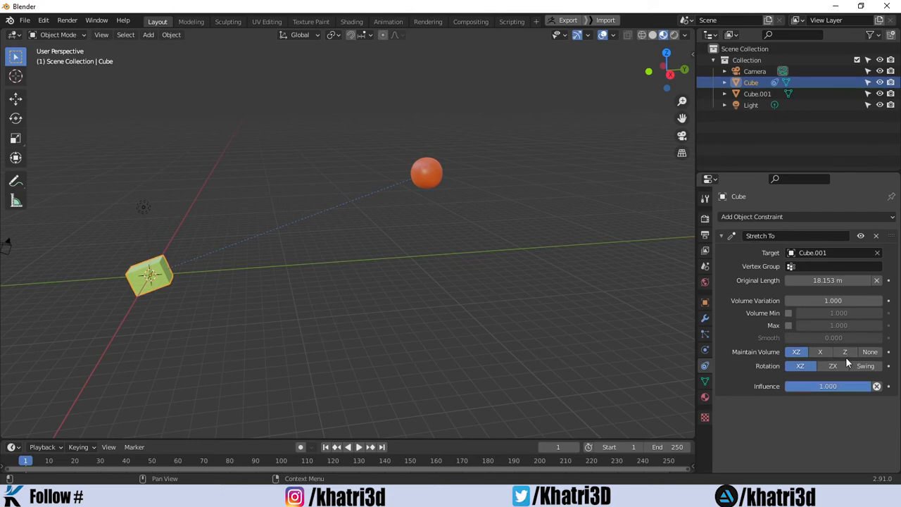
- Set Maintain Volume to X on the Stretch To constraint and test it by moving the orange sphere
click(828, 354)
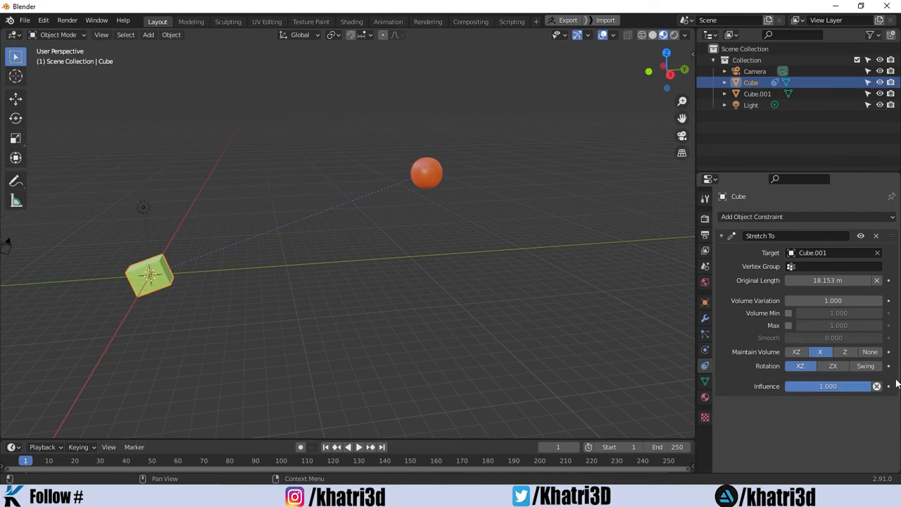
click(415, 178)
middle_drag(415, 178, 380, 269)
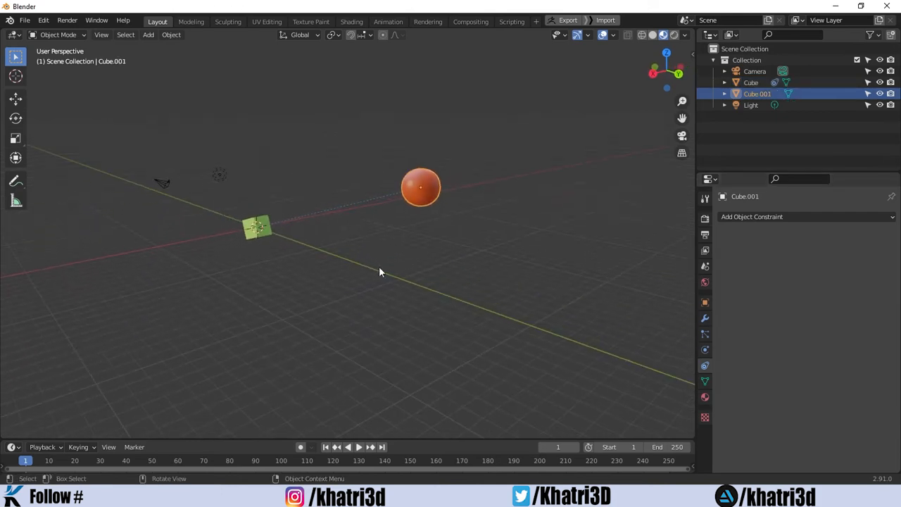
key(g)
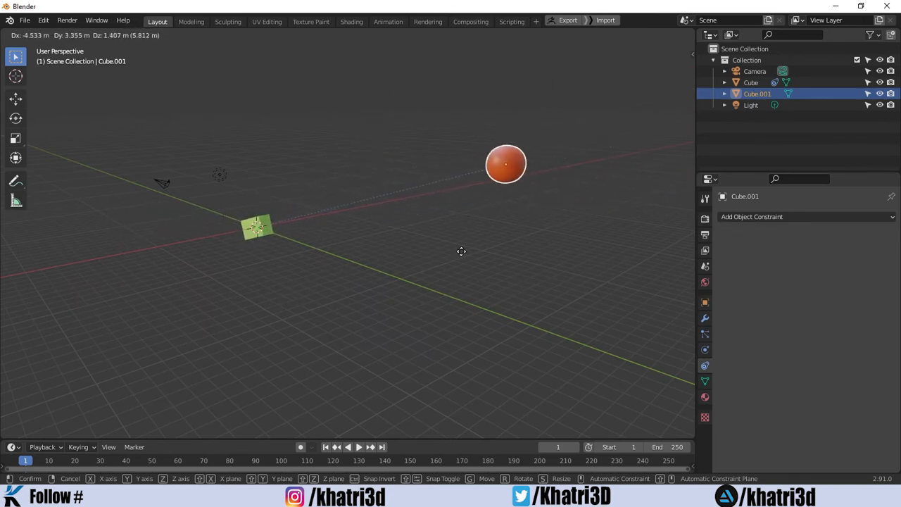
click(394, 248)
- Set Maintain Volume to Z on the cube's Stretch To constraint and test it with a cancelled move of the sphere
click(247, 236)
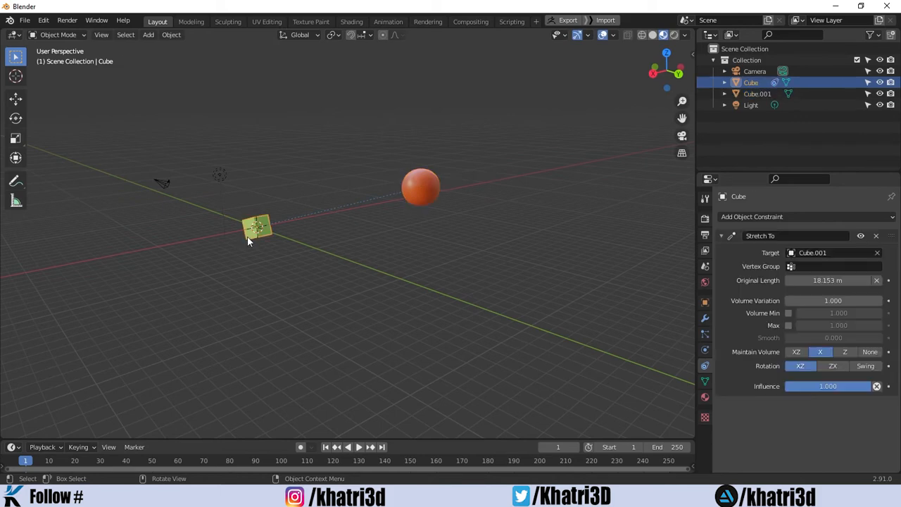
click(845, 351)
middle_drag(623, 310, 441, 227)
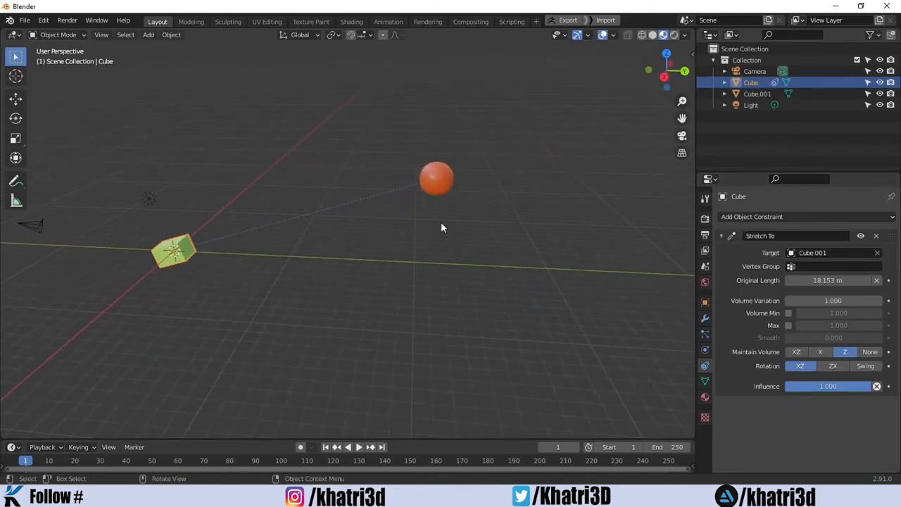
click(439, 186)
key(g)
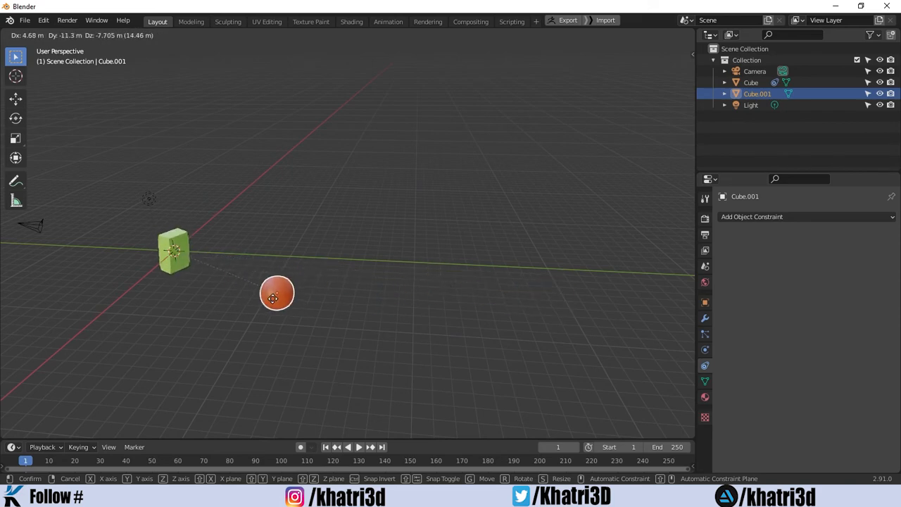
right_click(378, 324)
click(181, 256)
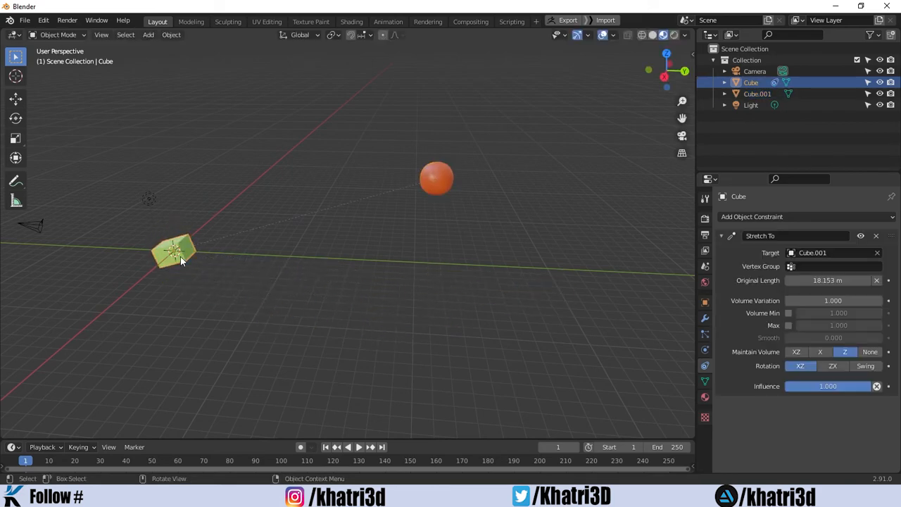
- Set Rotation to ZX on the cube's Stretch To constraint and test it with a cancelled move of the orange sphere
click(821, 366)
click(448, 184)
key(g)
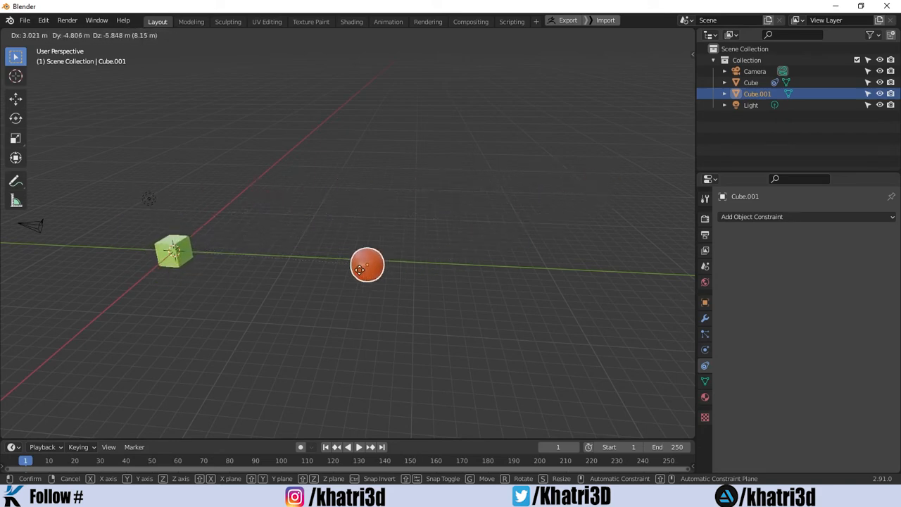
right_click(355, 255)
- Set Rotation to Swing on the green cube's Stretch To constraint and test it by moving the orange sphere, cancelling the move
click(183, 253)
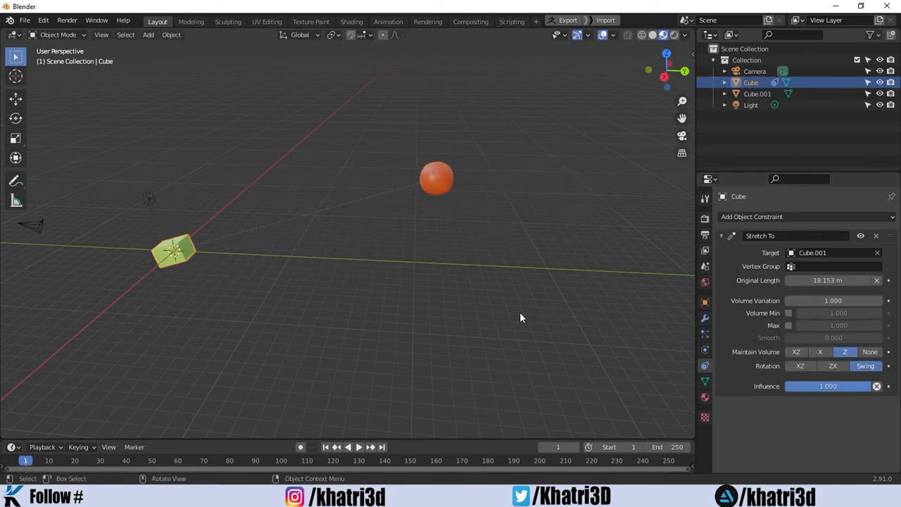
middle_drag(520, 312, 453, 233)
click(442, 201)
key(g)
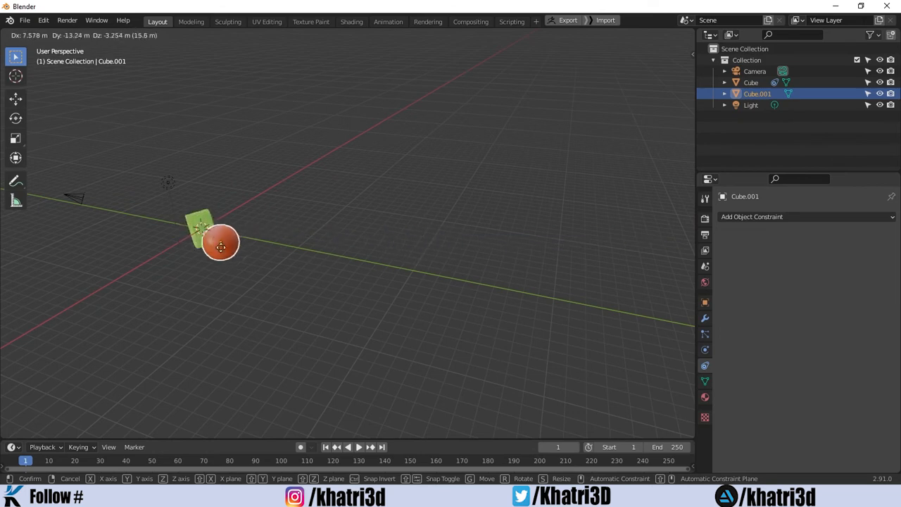
right_click(233, 246)
click(201, 239)
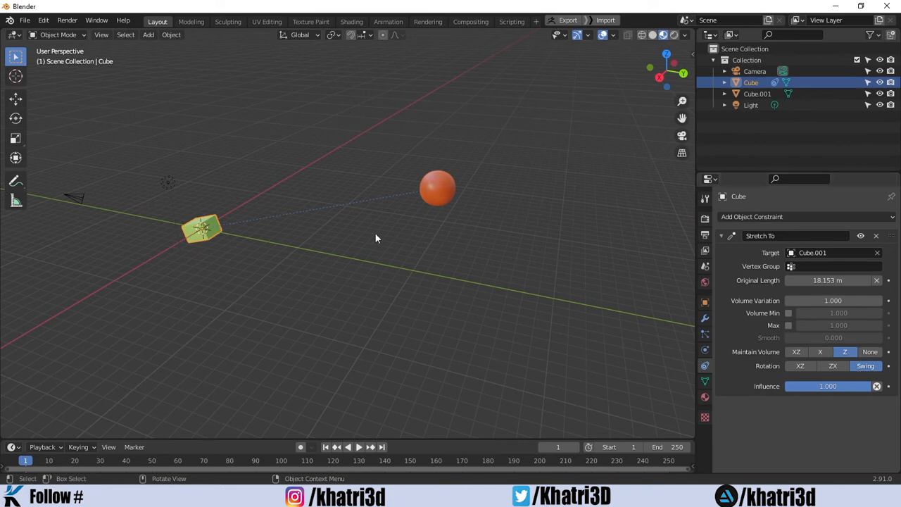
- Try moving the orange sphere farther from the green cube twice, cancelling both moves
click(435, 201)
click(201, 228)
click(435, 188)
key(g)
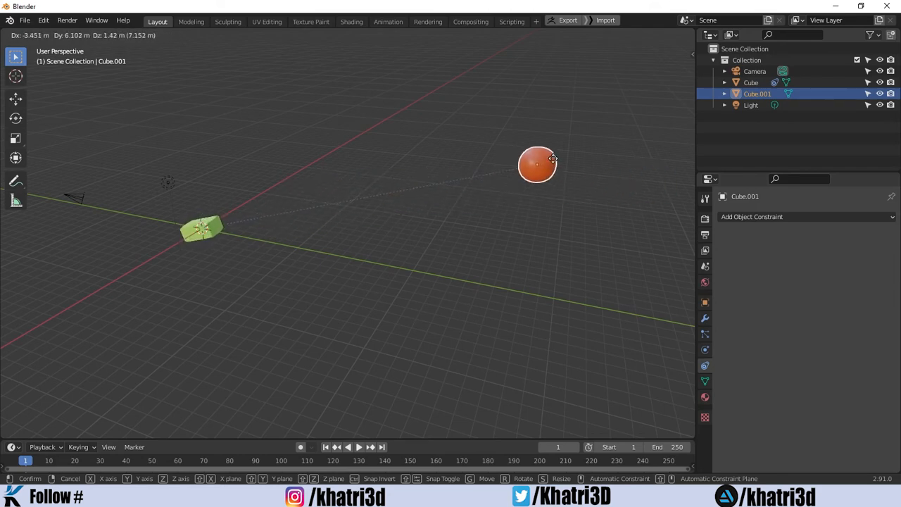
right_click(414, 195)
key(g)
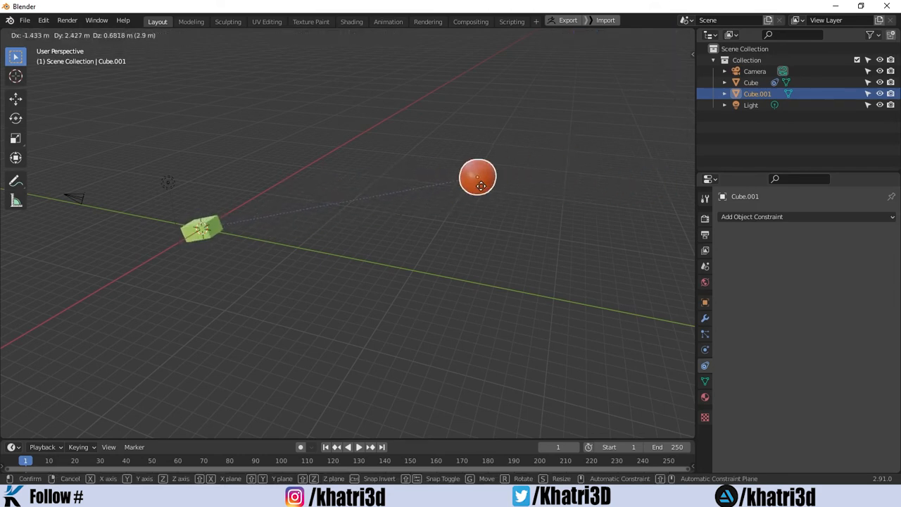
key(Escape)
- Move the green cube near the orange sphere and reset the Stretch To constraint's original length
click(210, 237)
key(g)
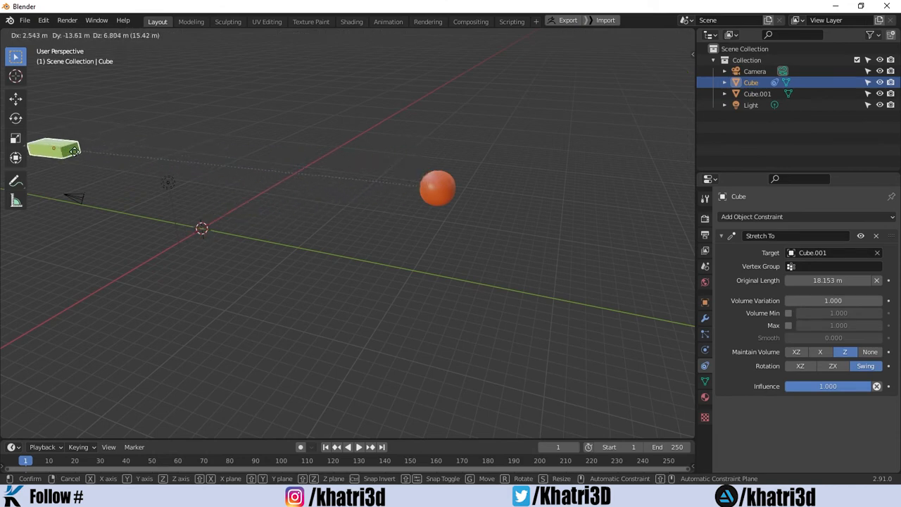
click(409, 187)
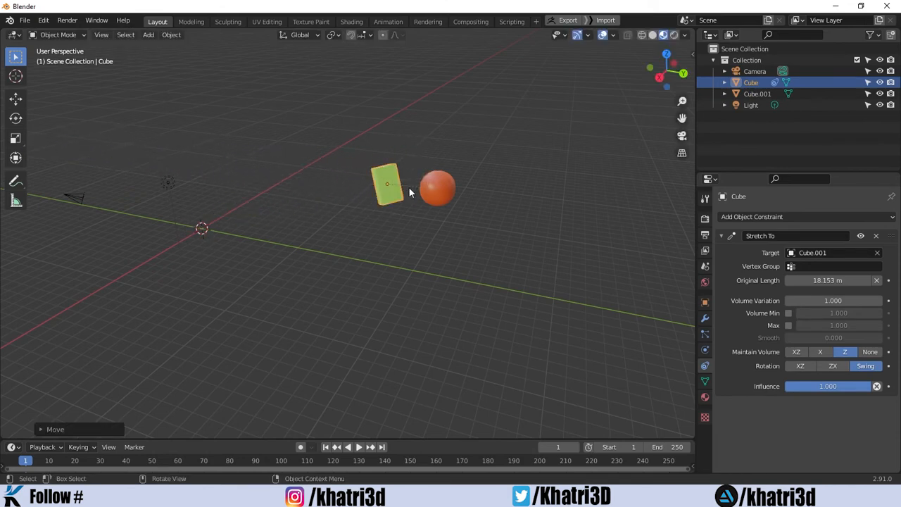
middle_drag(409, 187, 507, 228)
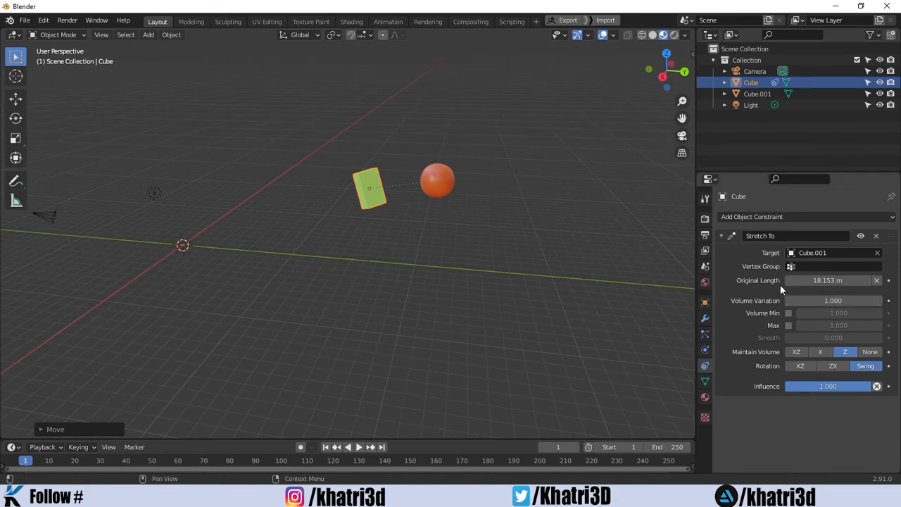
click(877, 280)
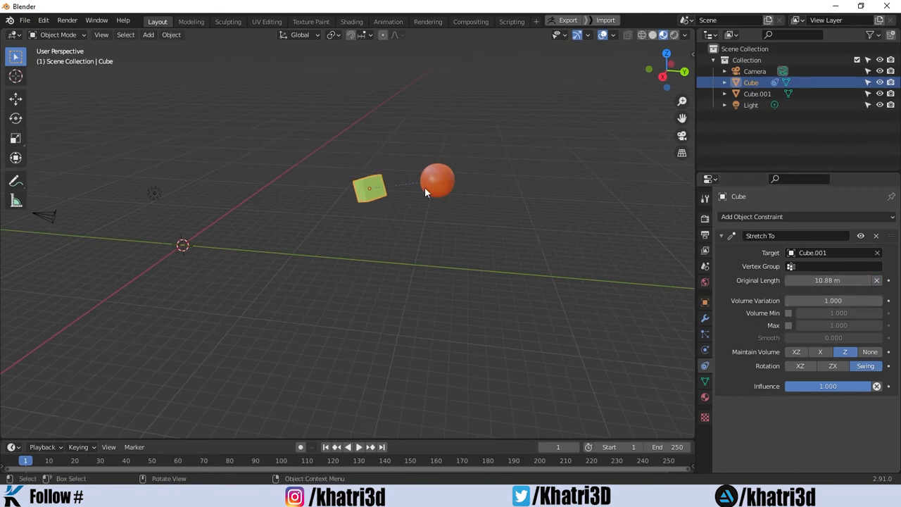
- Move the green cube even closer to the sphere, reset its original length again and start another test move
middle_drag(425, 186, 487, 177)
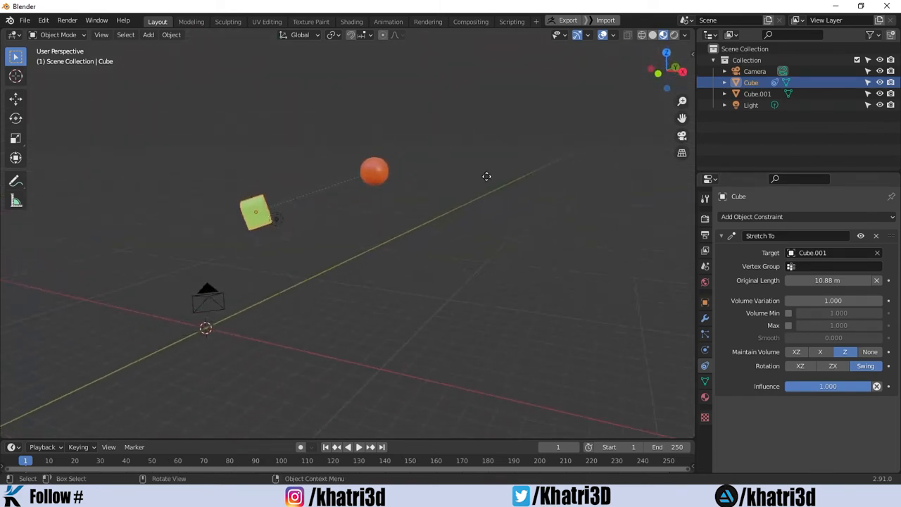
key(g)
click(567, 154)
click(876, 280)
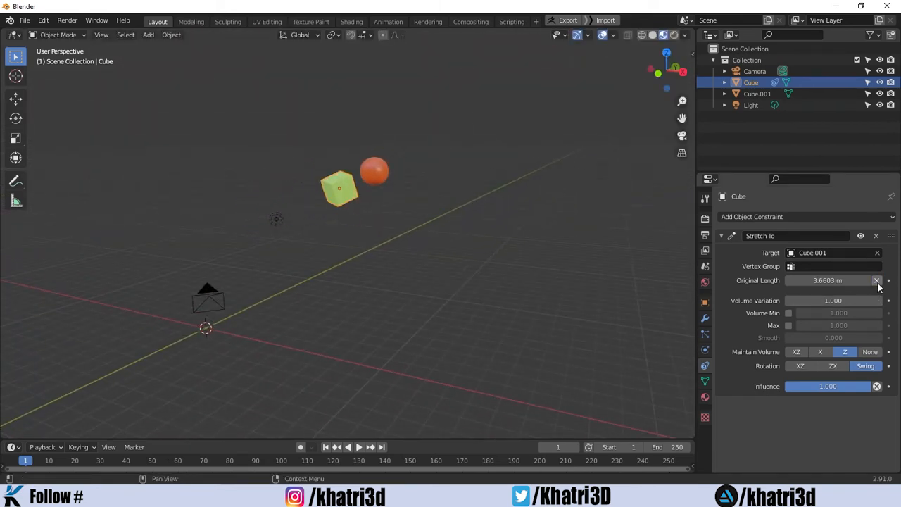
middle_drag(435, 191, 399, 211)
key(g)
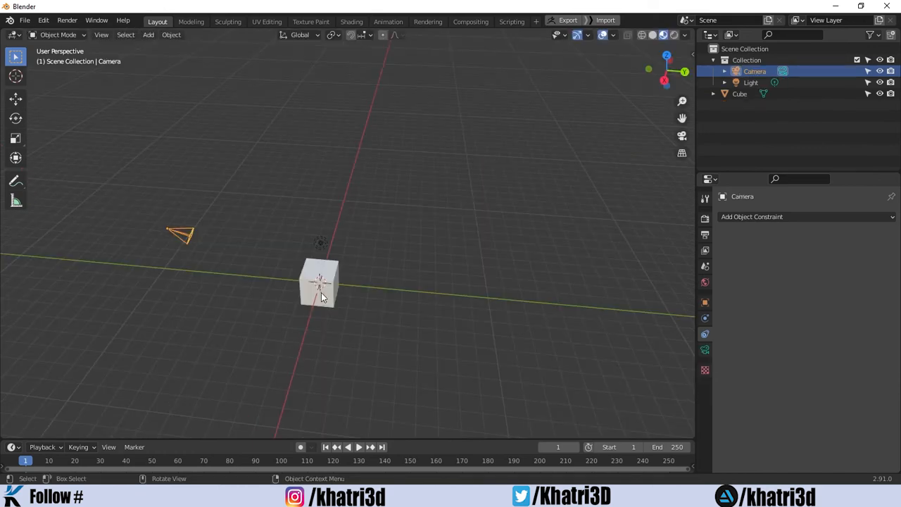
- Add a Track To constraint to the camera and pick the white cube as its target
middle_drag(322, 297, 317, 263)
click(334, 262)
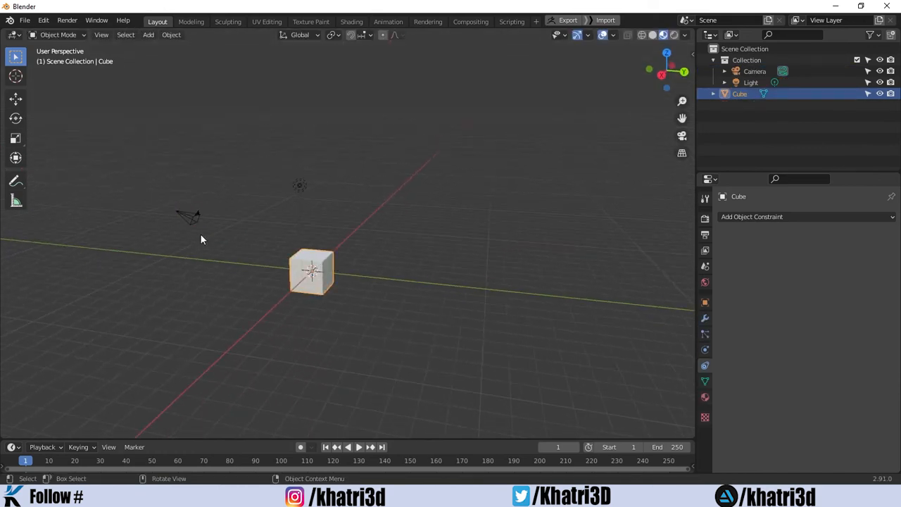
click(189, 216)
click(774, 218)
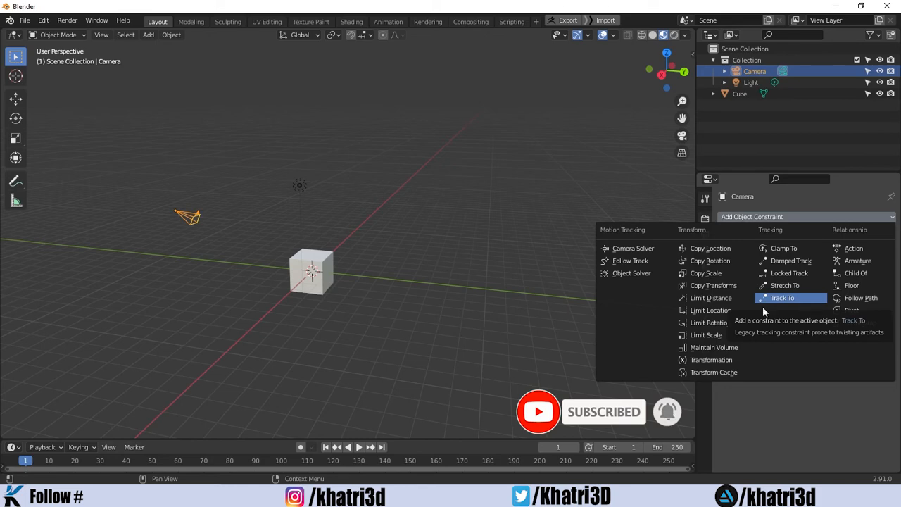
click(756, 216)
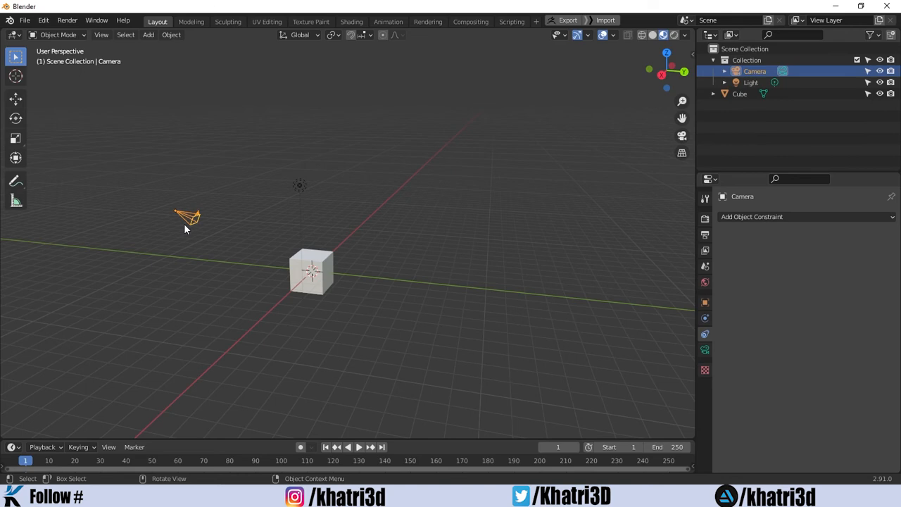
click(761, 217)
click(784, 302)
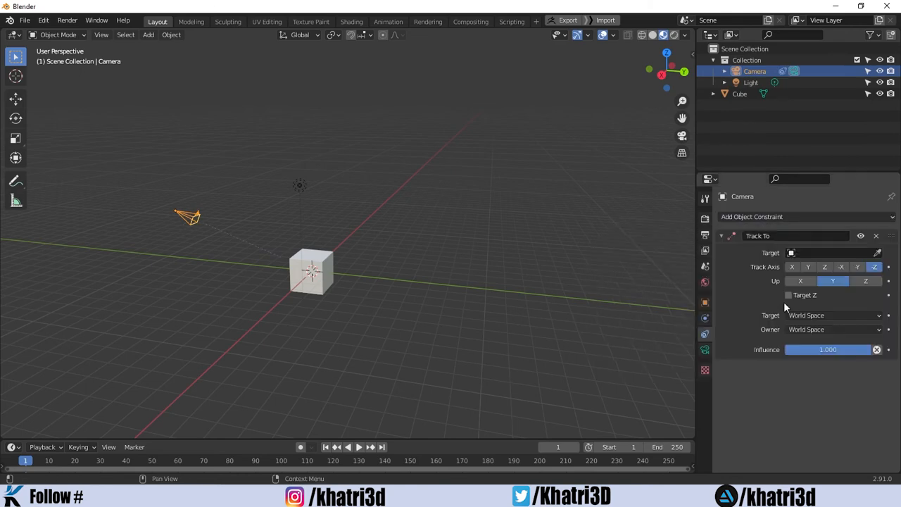
click(879, 253)
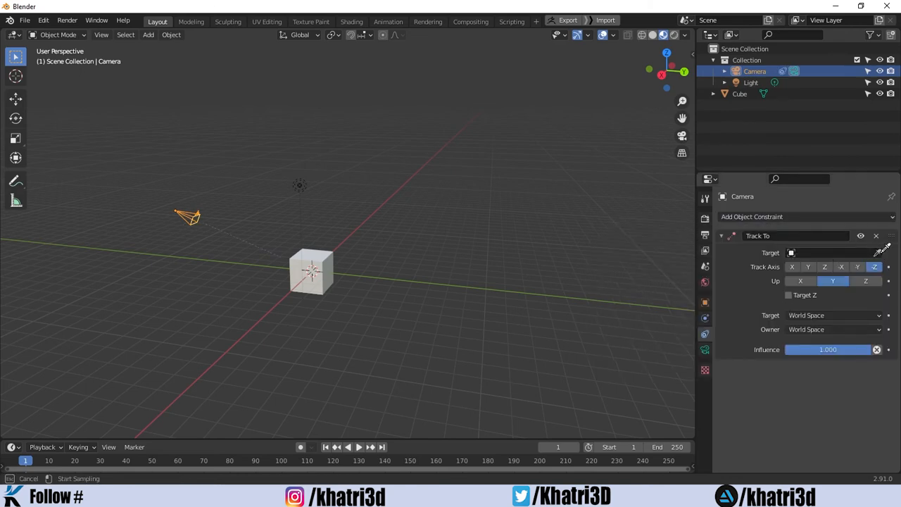
click(337, 246)
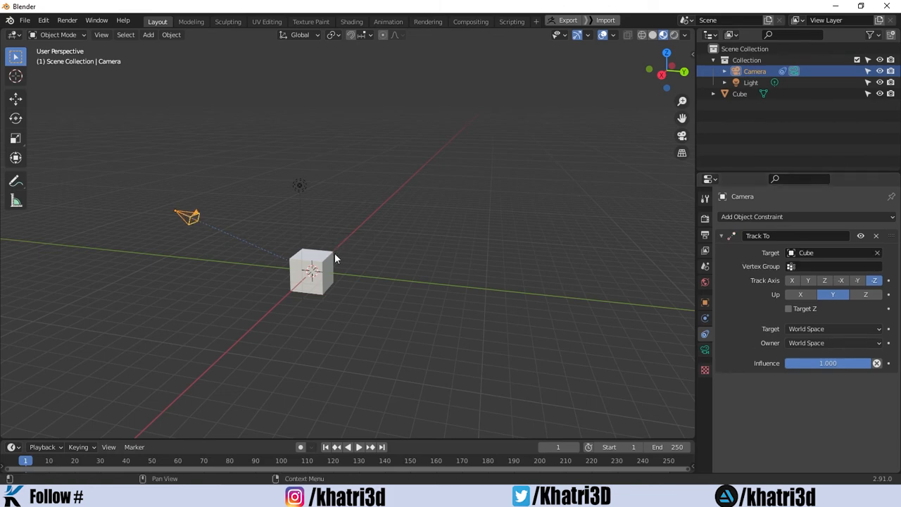
- Try Z as the Track Axis of the camera's Track To constraint, inspect the camera, and set it back to -Z
click(826, 283)
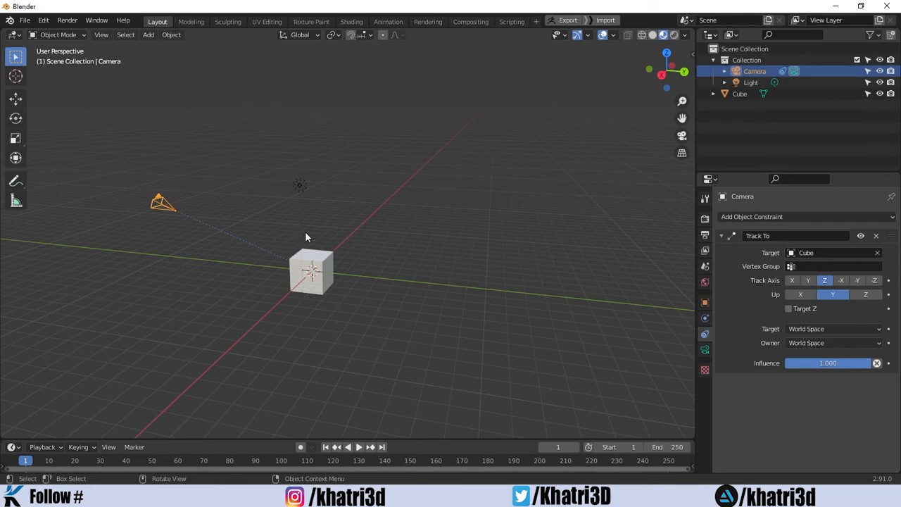
middle_drag(305, 233, 258, 246)
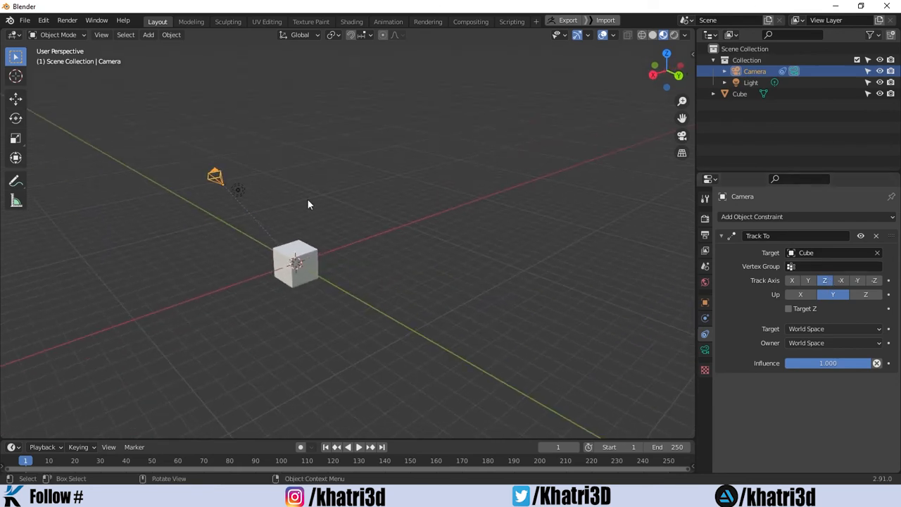
middle_drag(185, 210, 253, 244)
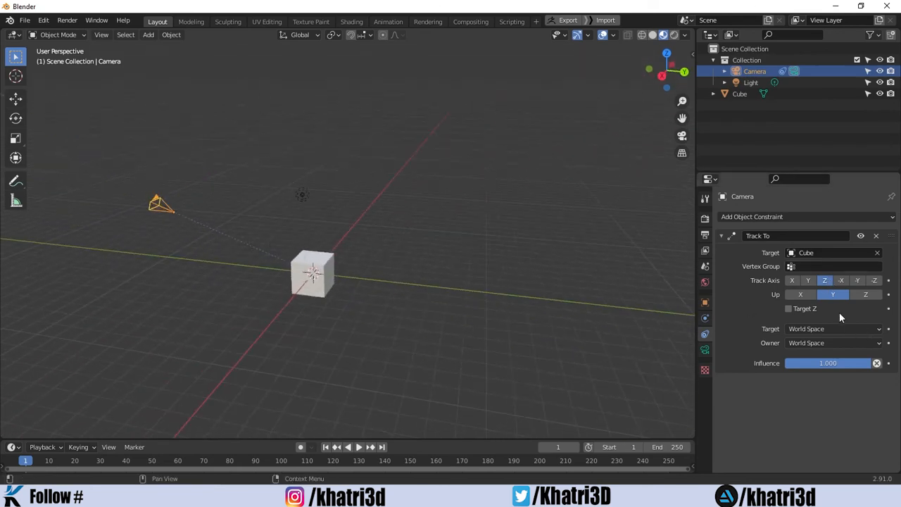
click(875, 281)
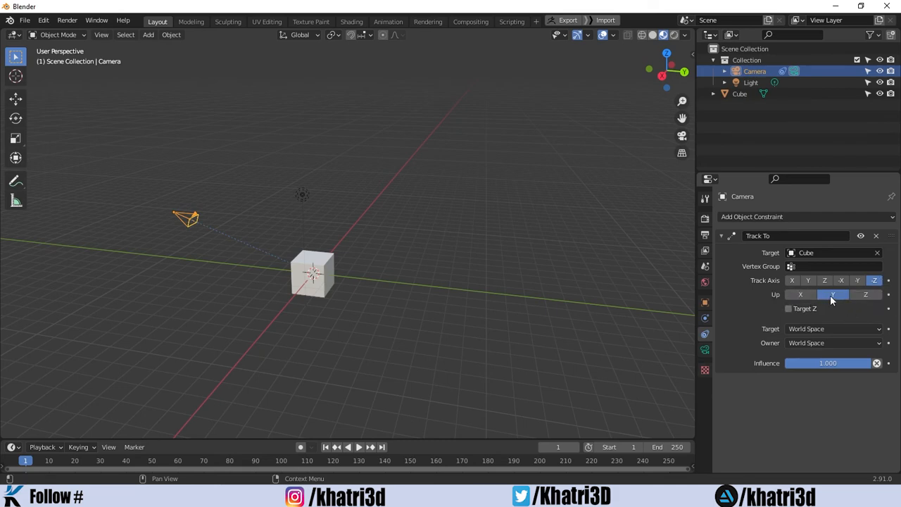
- Try X as the Up axis of the camera's Track To constraint and set it back to Y
middle_drag(541, 313, 437, 293)
scroll(213, 221, up, 3)
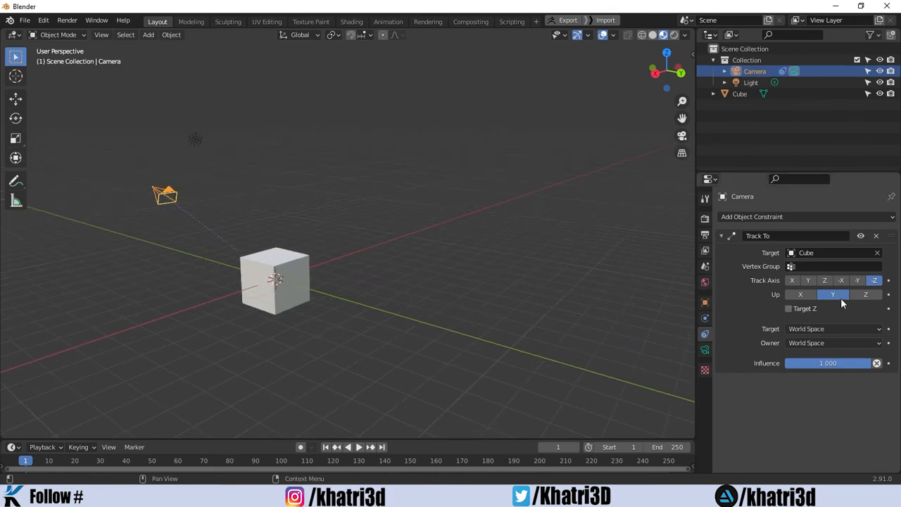
click(798, 294)
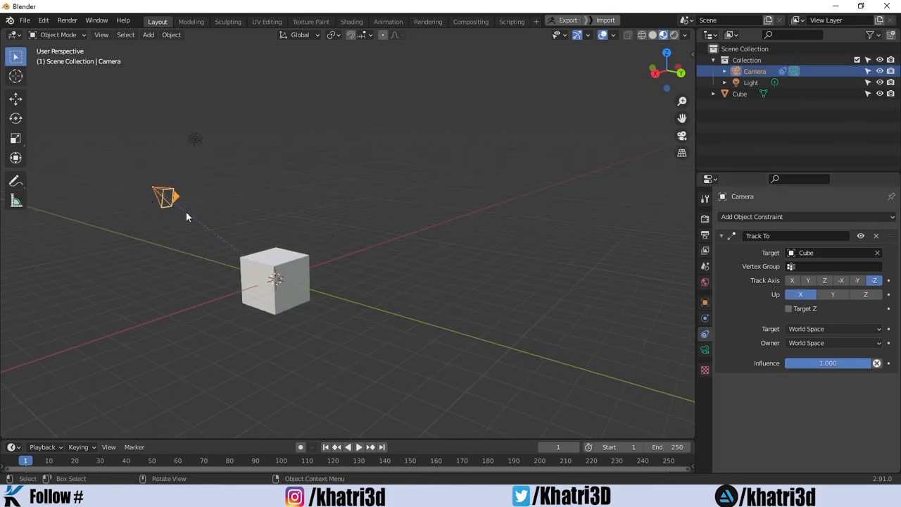
mouse_move(185, 217)
middle_down()
mouse_move(167, 205)
mouse_move(183, 211)
middle_up()
click(833, 295)
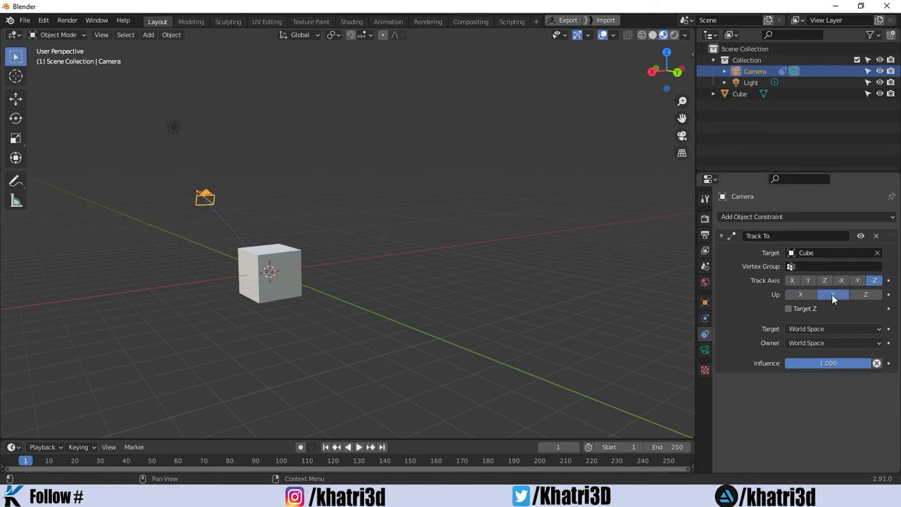
- Test the Track To constraint by moving the camera and the cube in turn, cancelling both moves
middle_drag(232, 296, 134, 283)
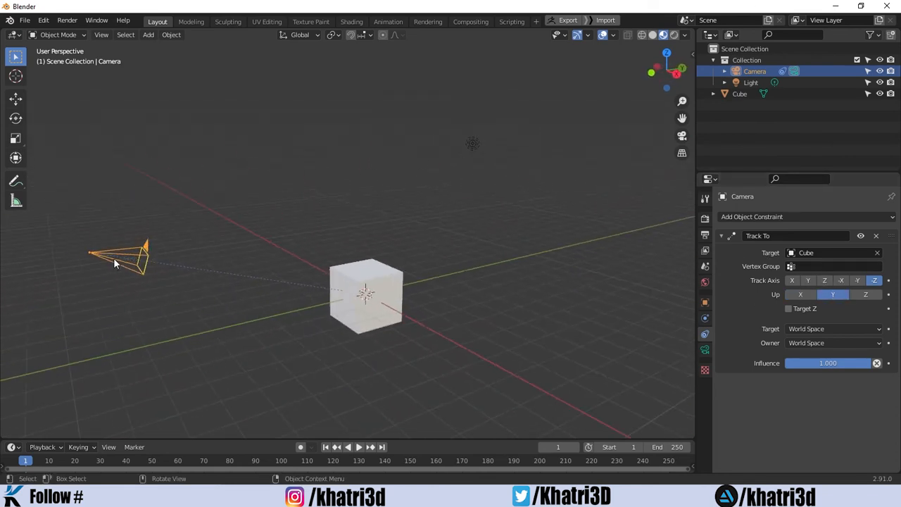
key(g)
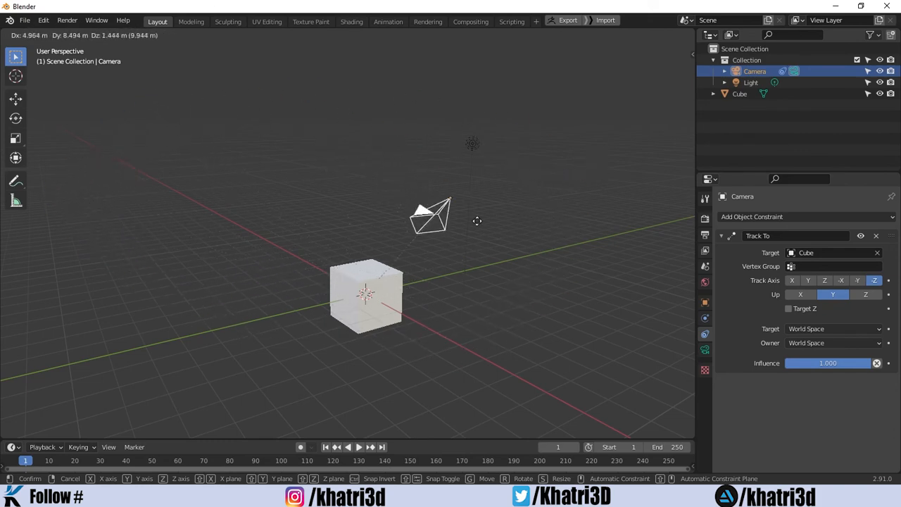
click(241, 220)
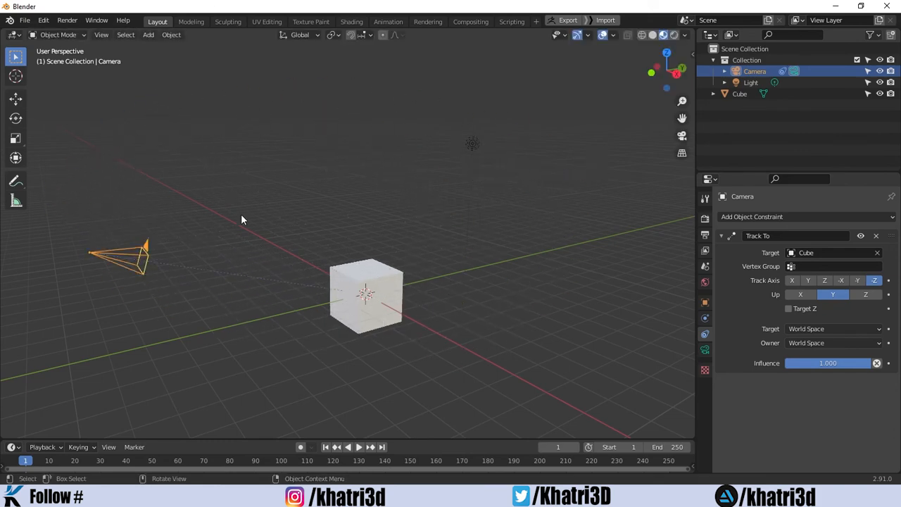
click(395, 308)
key(g)
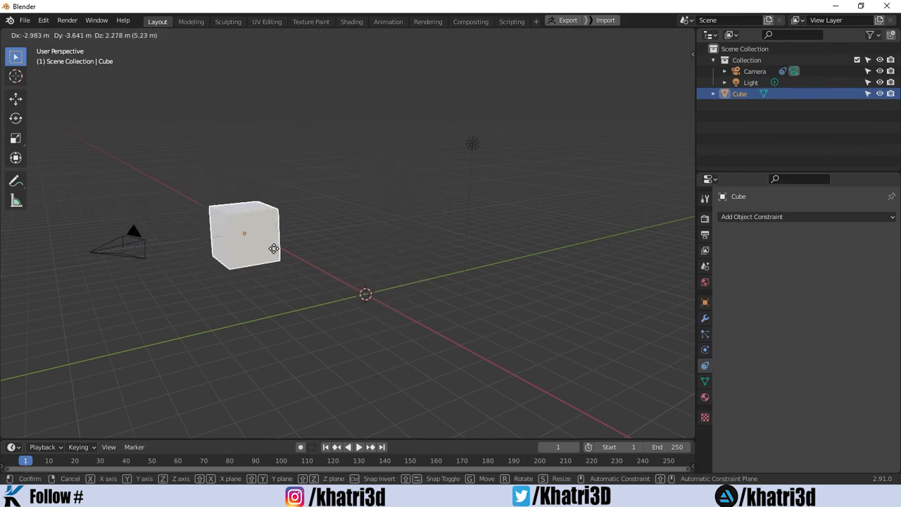
right_click(396, 245)
- Try Z and X as the camera's Up axis, test X with a cancelled move of the cube, and restore Y
click(148, 251)
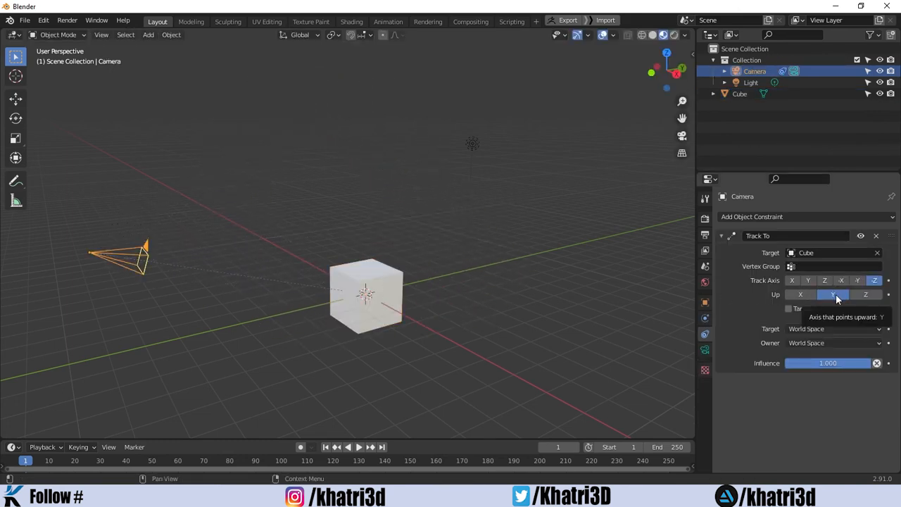
click(863, 295)
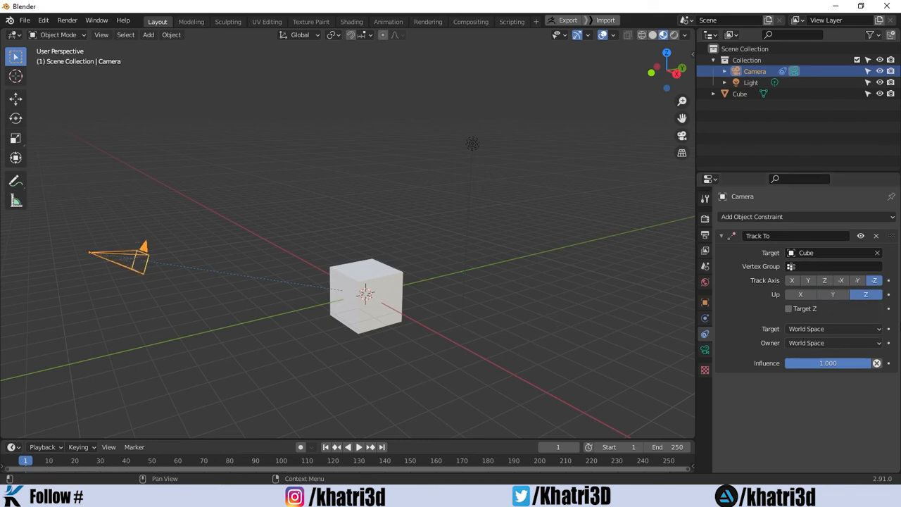
click(807, 296)
click(383, 322)
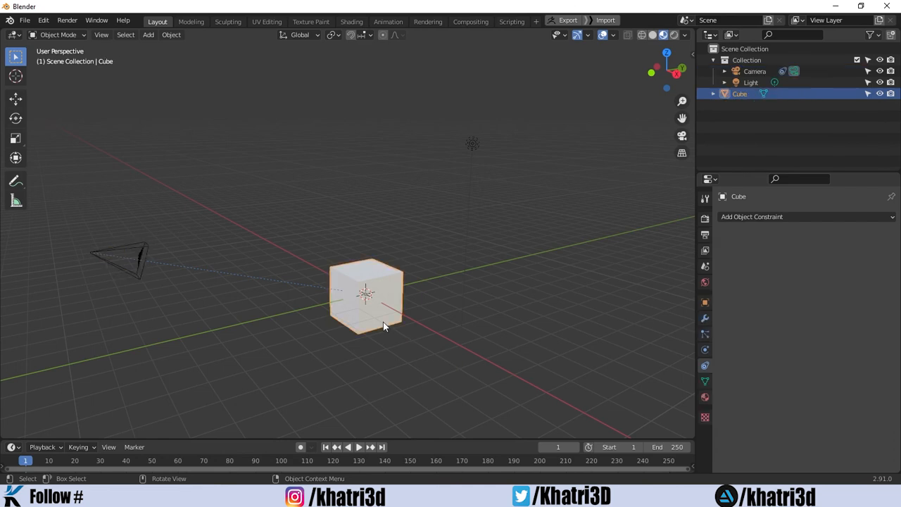
key(g)
key(Escape)
click(139, 252)
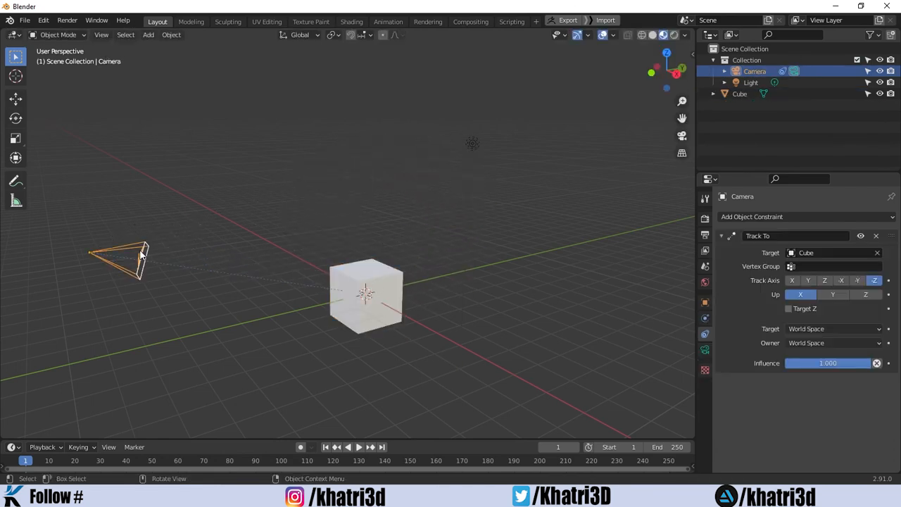
click(832, 296)
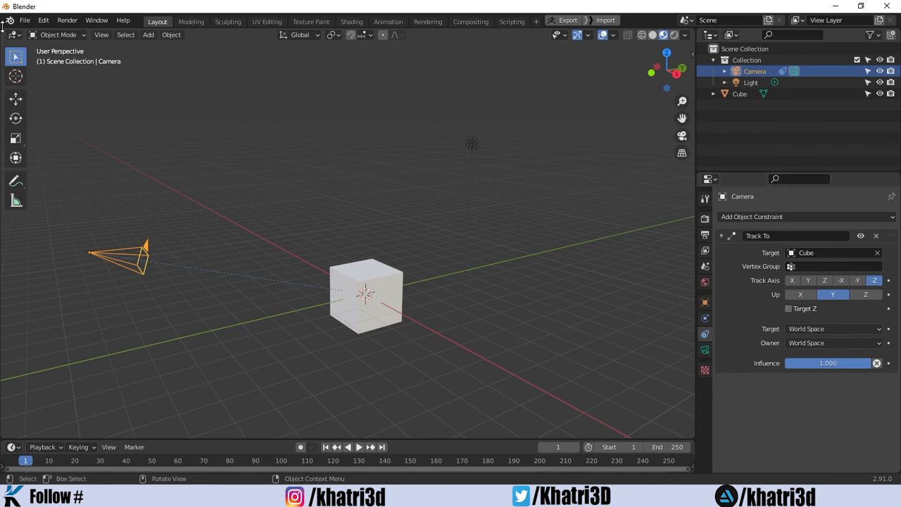
- Split the 3D viewport into two side-by-side areas and switch the new one to the camera view
drag(12, 33, 283, 155)
key(KP_0)
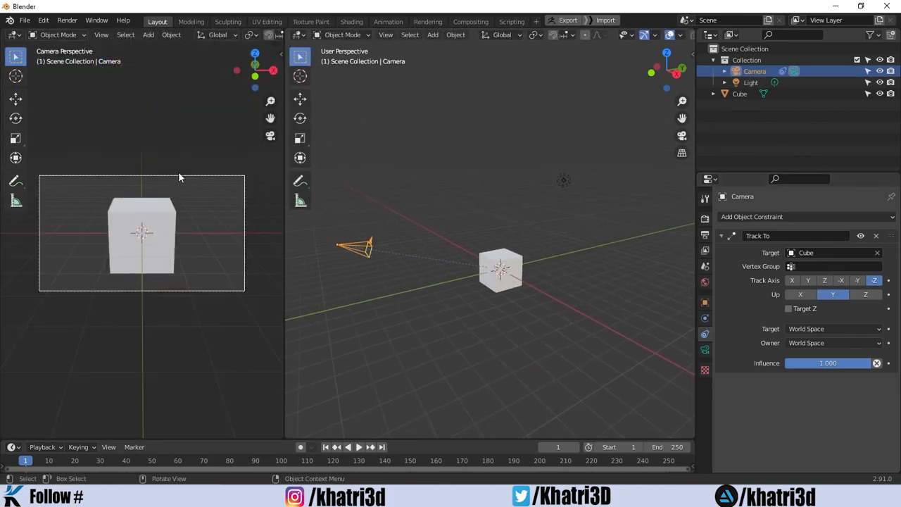
scroll(481, 259, down, 1)
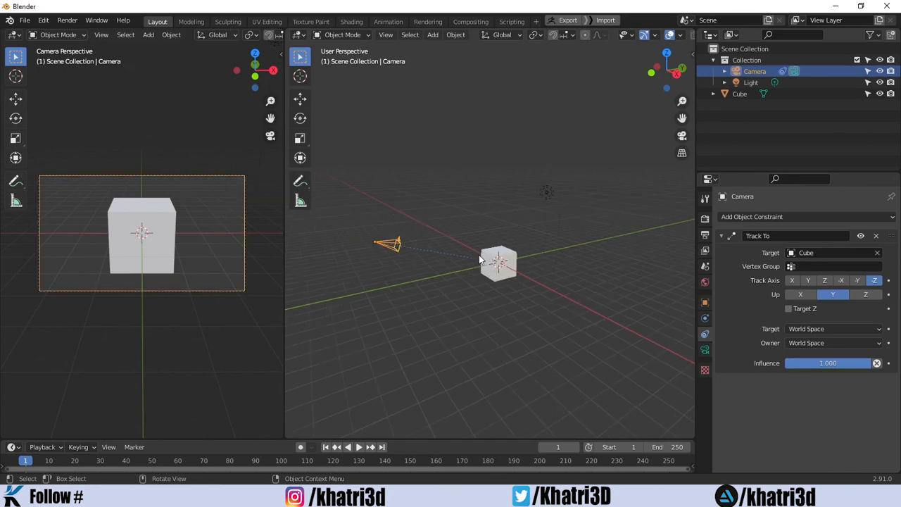
- Try rotating the camera while its Track To constraint is active
scroll(474, 249, up, 1)
middle_drag(474, 245, 426, 205)
scroll(427, 199, down, 1)
key(r)
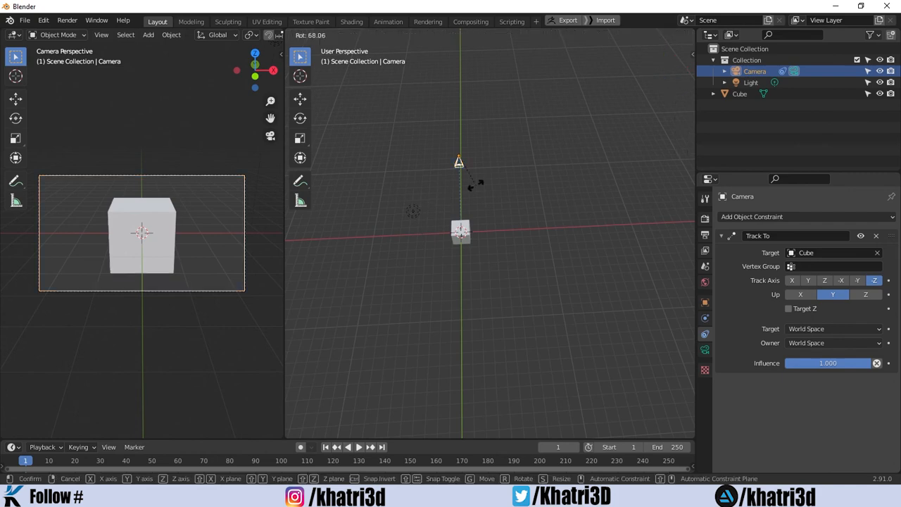
click(515, 202)
middle_drag(514, 206, 481, 228)
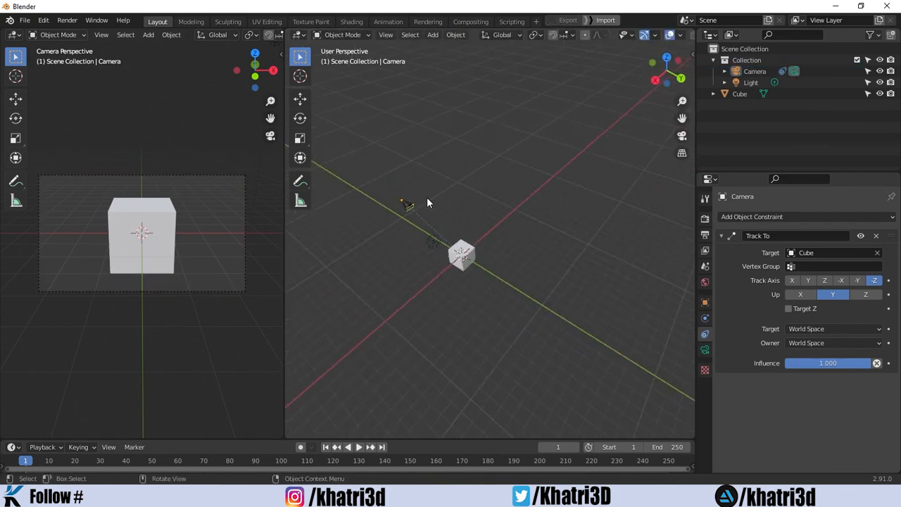
- Test the tracking in the camera view by moving the camera and the cube in turn, cancelling both moves
key(g)
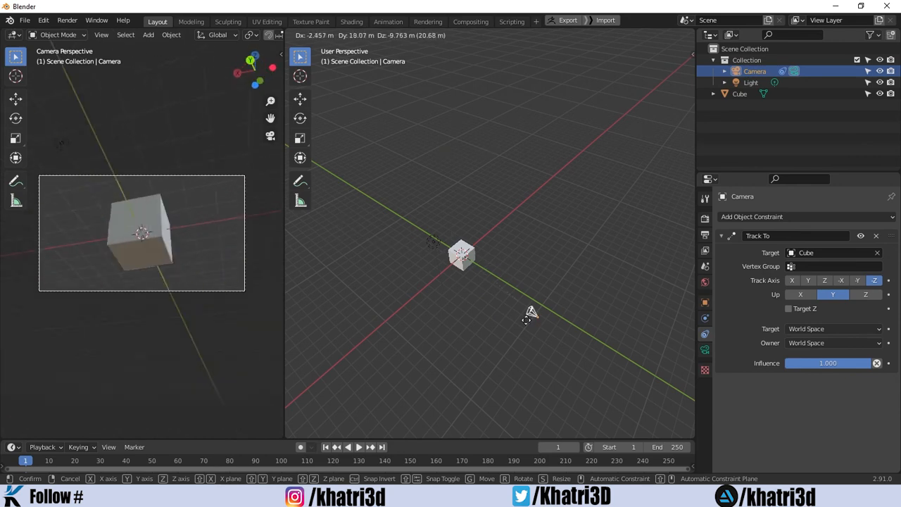
right_click(478, 280)
click(465, 261)
key(g)
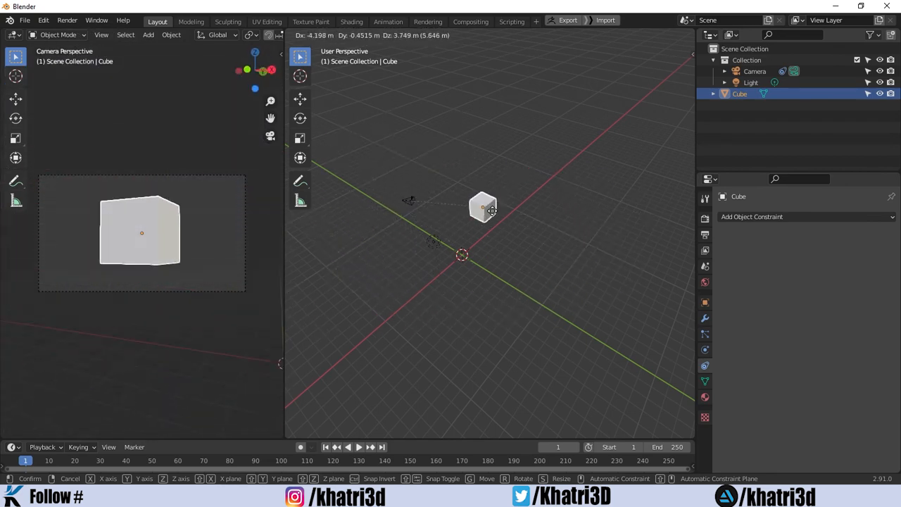
key(Escape)
- Duplicate the constrained camera twice and place the copies at different spots around the cube
drag(279, 241, 269, 243)
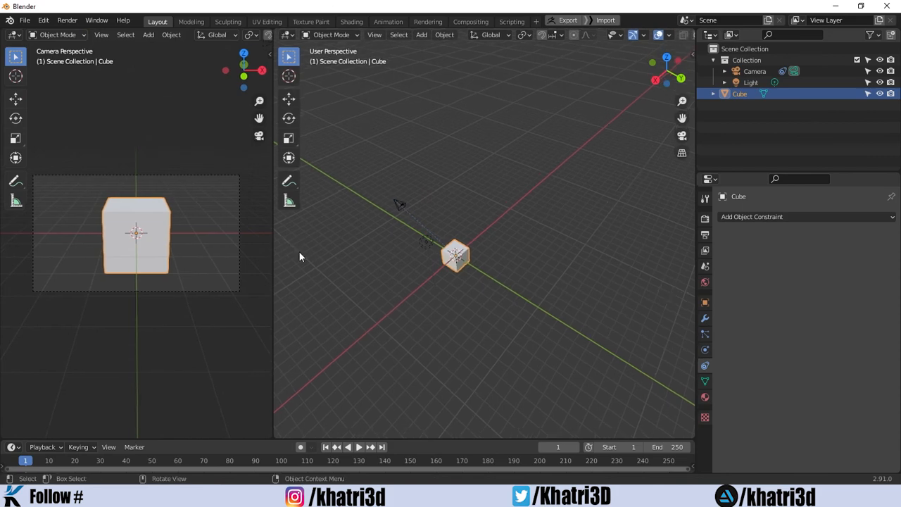
middle_drag(457, 259, 421, 233)
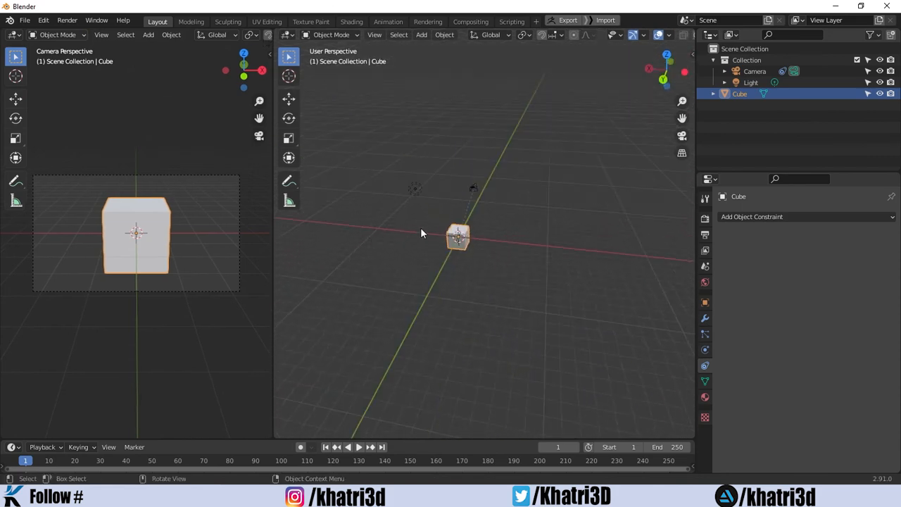
middle_drag(441, 269, 451, 187)
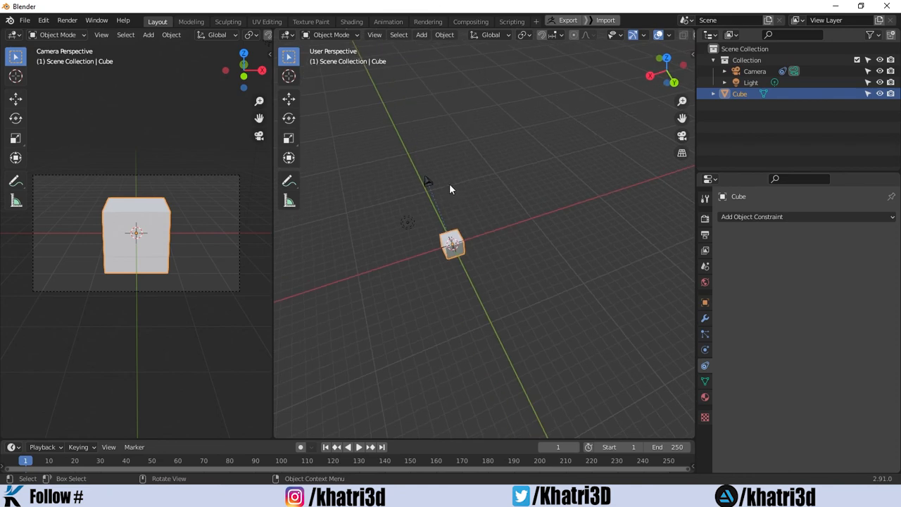
click(431, 185)
key(shift+d)
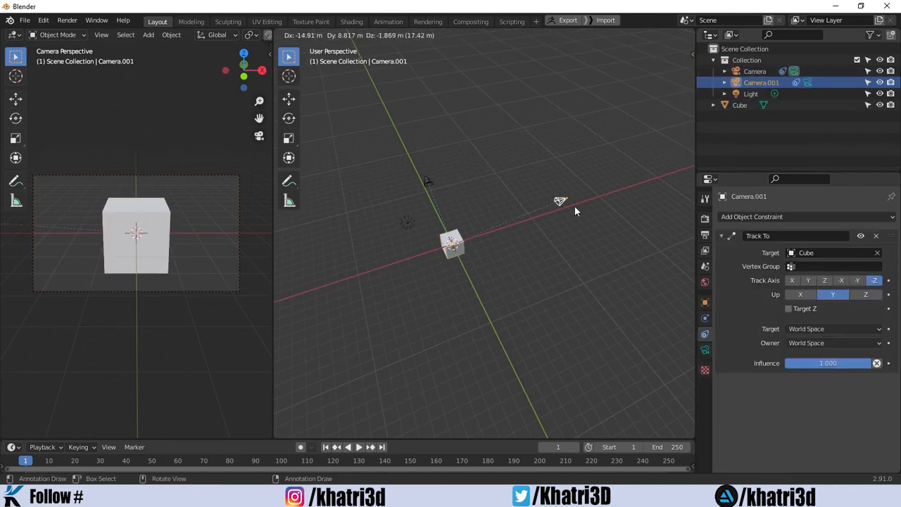
click(575, 206)
key(shift+d)
click(626, 315)
middle_drag(626, 315, 485, 293)
- Test the original camera's tracking with a cancelled move and narrow the camera-view area
click(579, 276)
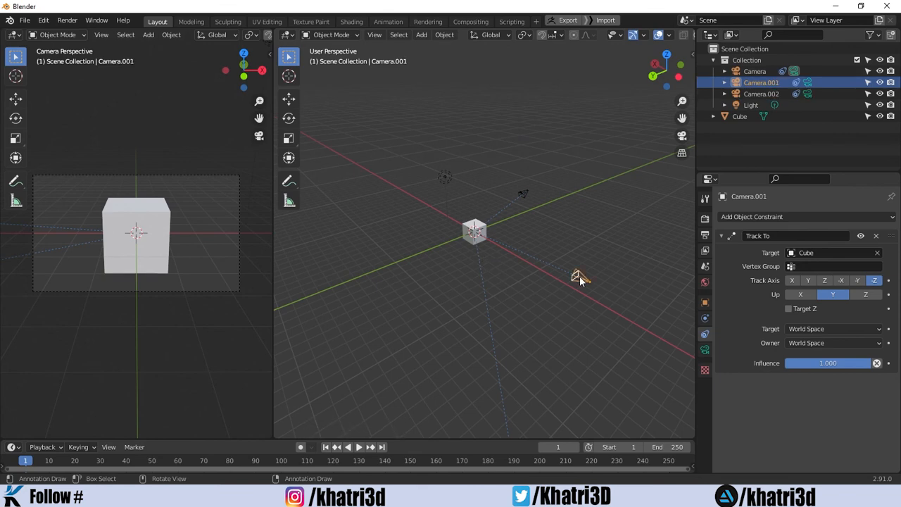
click(523, 194)
key(g)
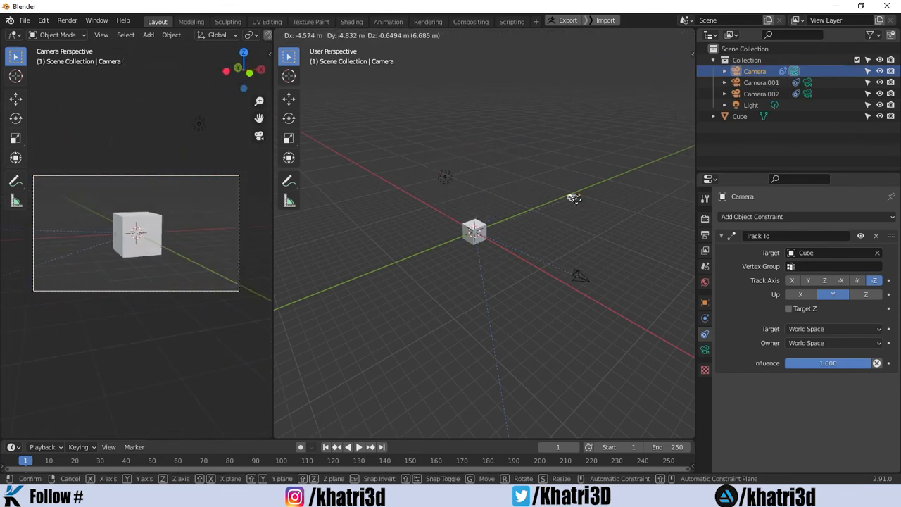
right_click(574, 198)
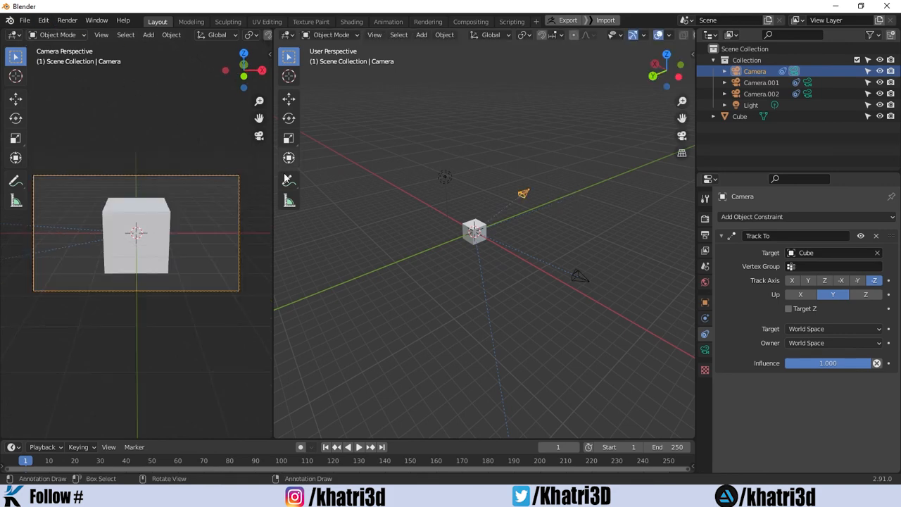
drag(274, 185, 220, 182)
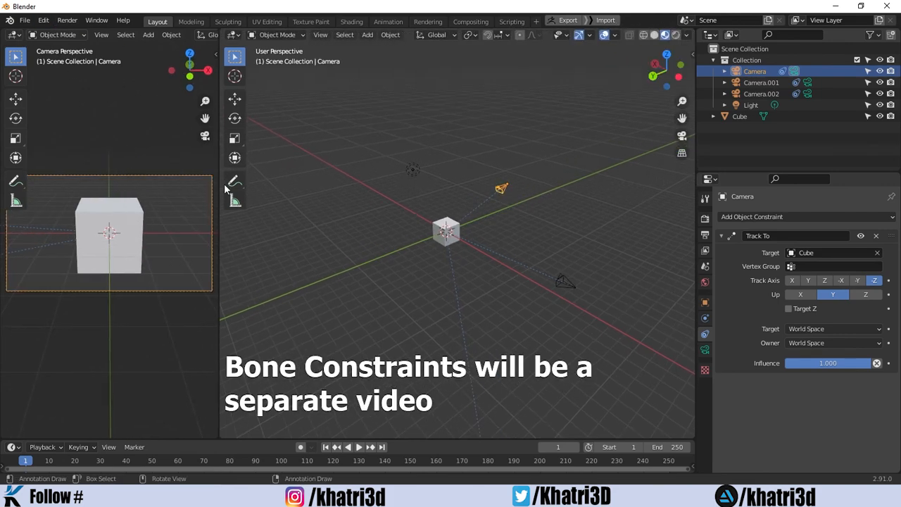